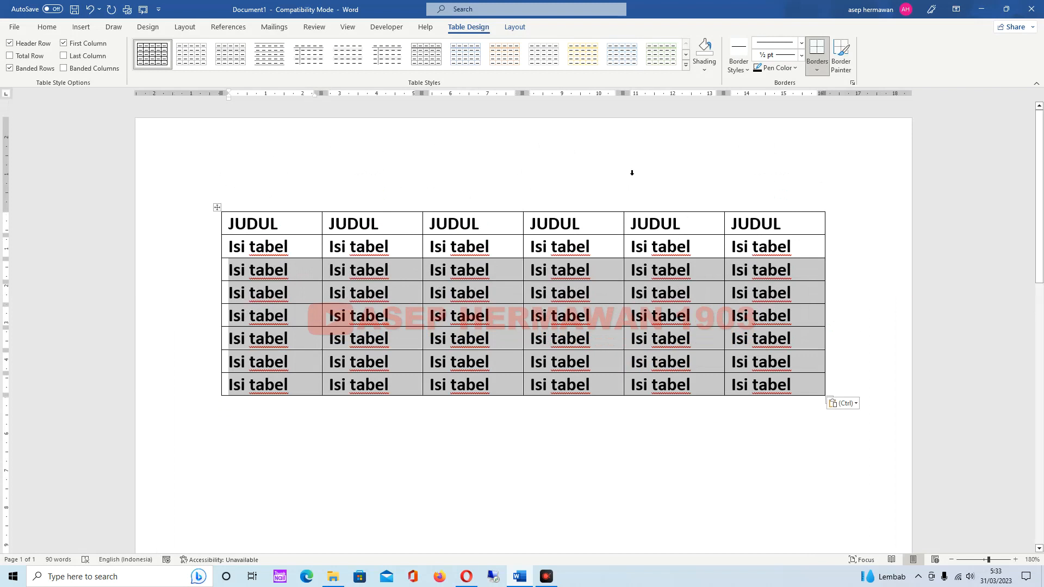
pyautogui.scroll(1, 630, 174)
pyautogui.scroll(1, 630, 174)
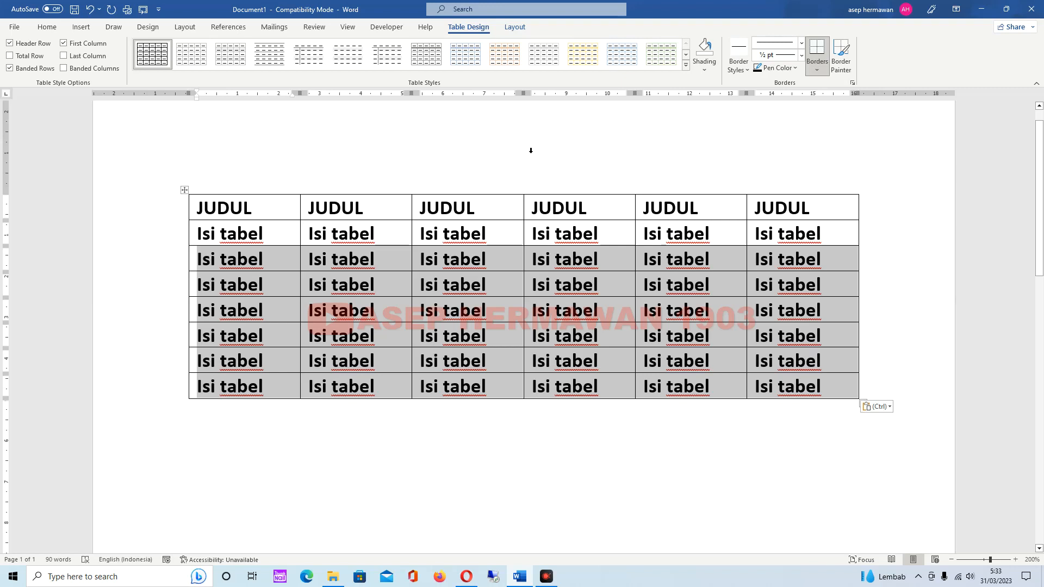
pyautogui.click(389, 161)
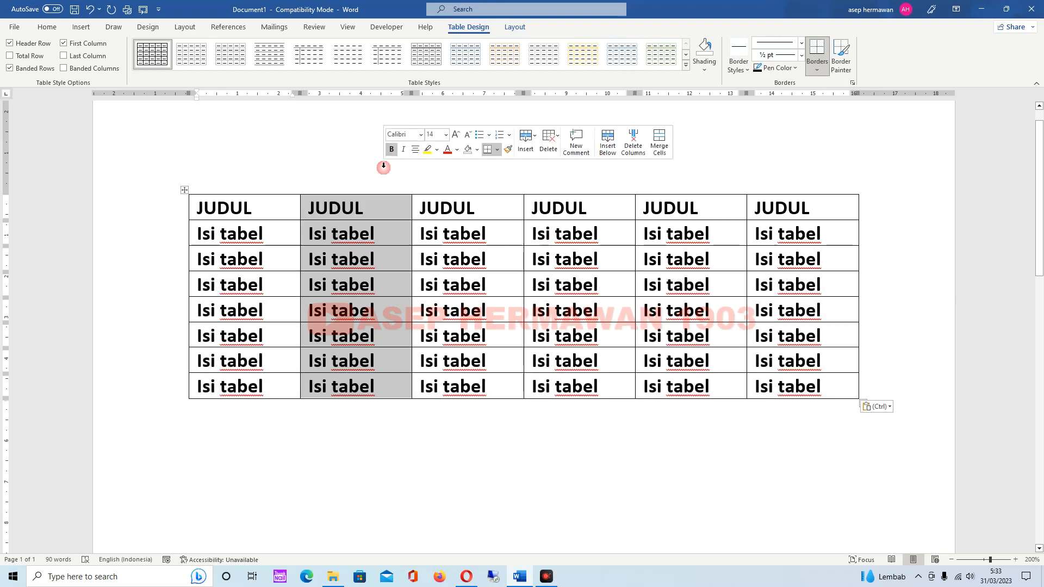
pyautogui.click(449, 463)
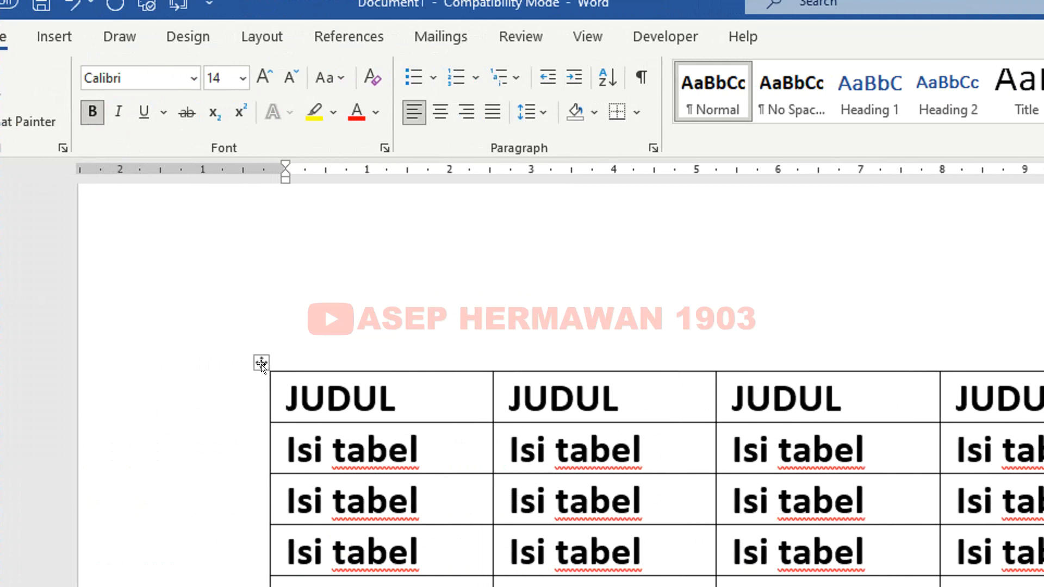
# - Centre the text of all table cells both horizontally and vertically
pyautogui.click(266, 363)
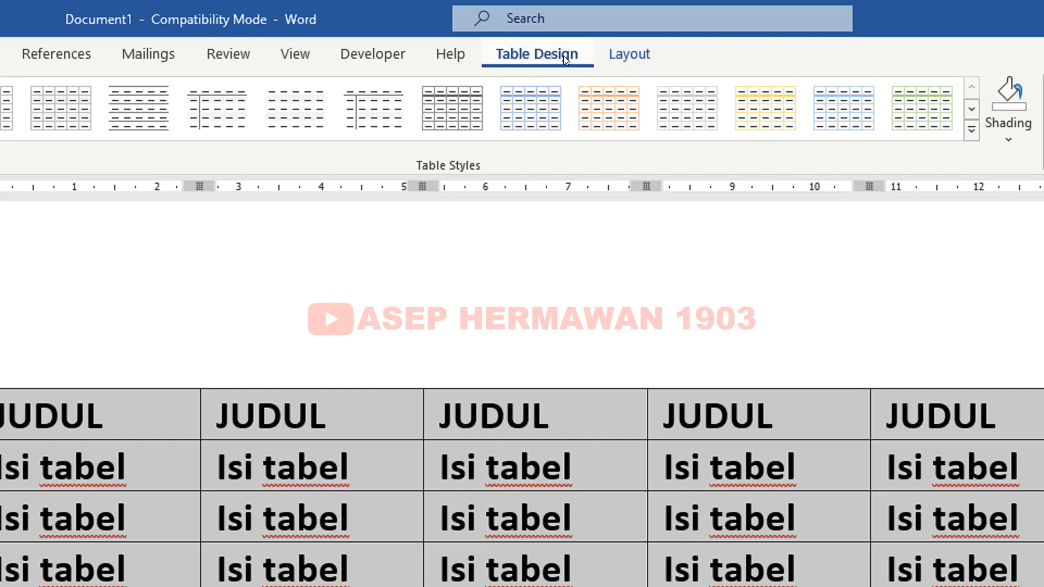
pyautogui.click(624, 57)
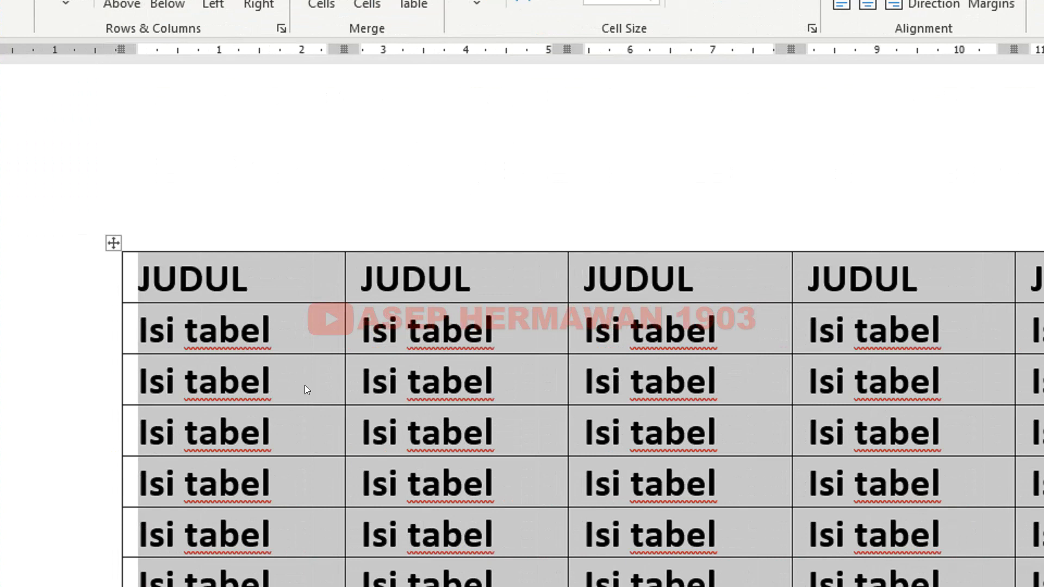
pyautogui.scroll(-1, 321, 378)
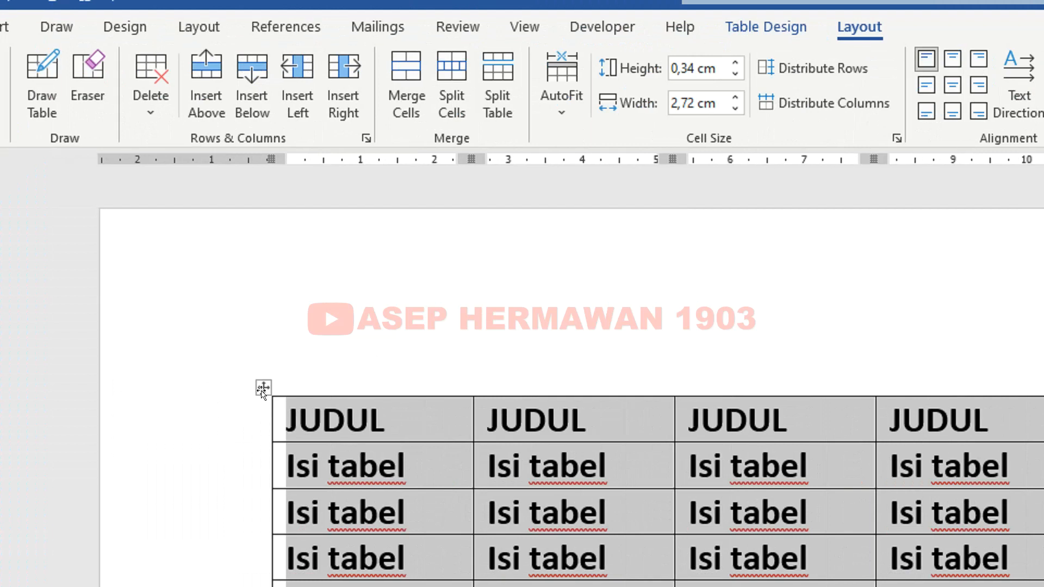
pyautogui.click(263, 389)
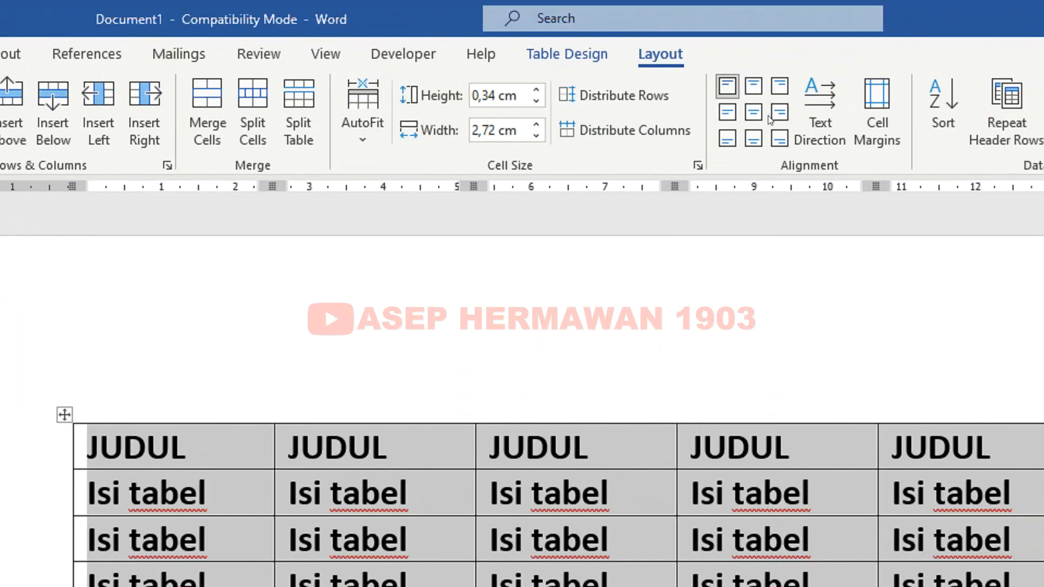
pyautogui.click(760, 114)
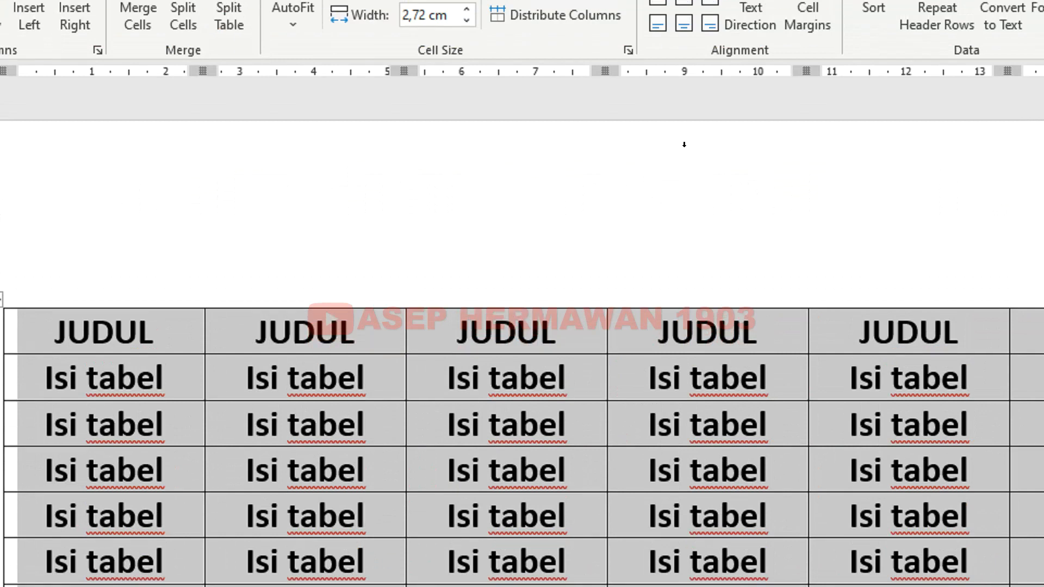
pyautogui.click(684, 145)
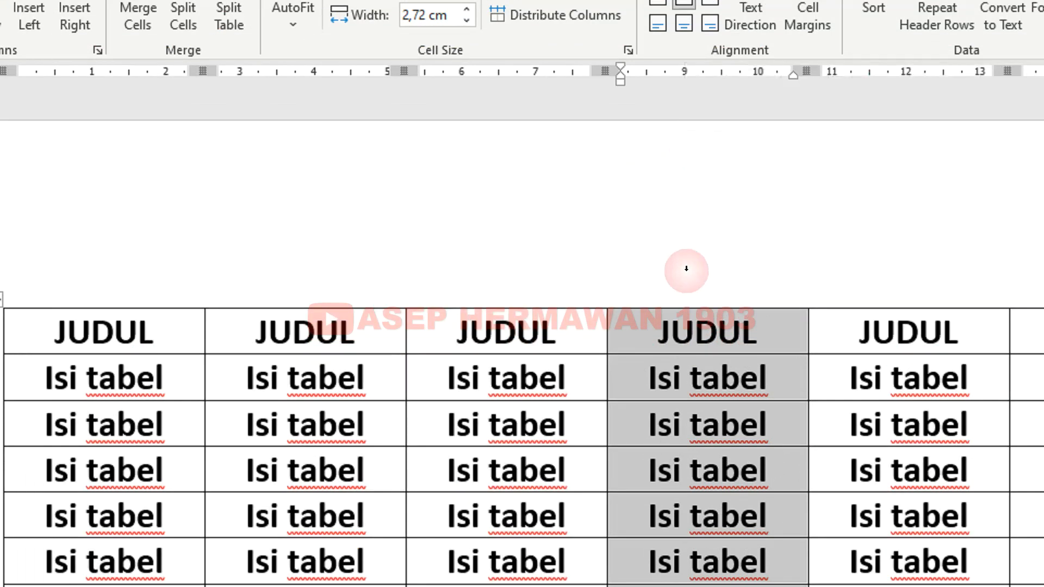
pyautogui.click(583, 333)
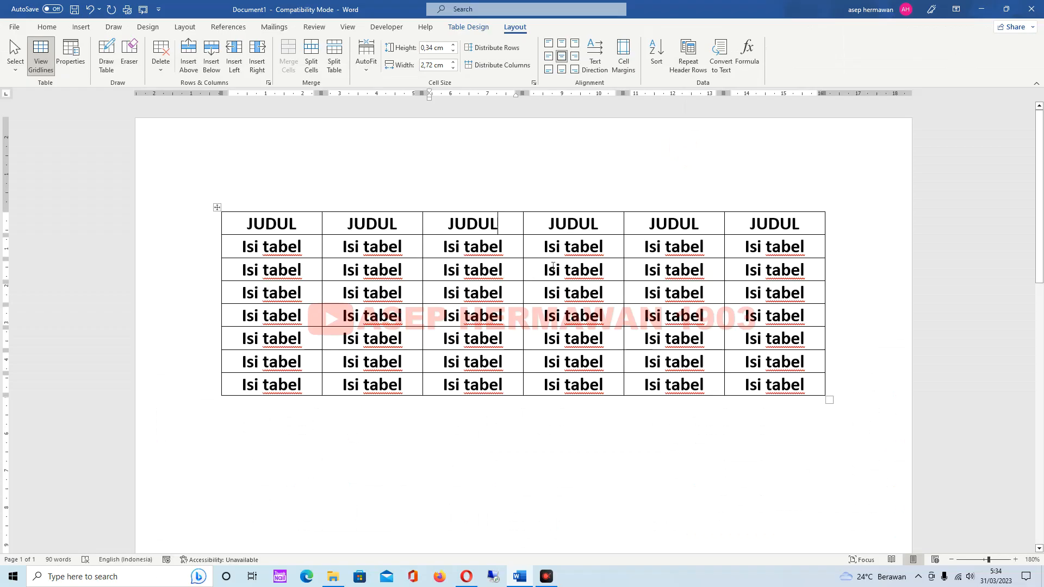
# - Enlarge the whole table from its corner until its cells are about 0.98 cm high and 2.94 cm wide
pyautogui.scroll(3, 550, 263)
pyautogui.scroll(1, 552, 266)
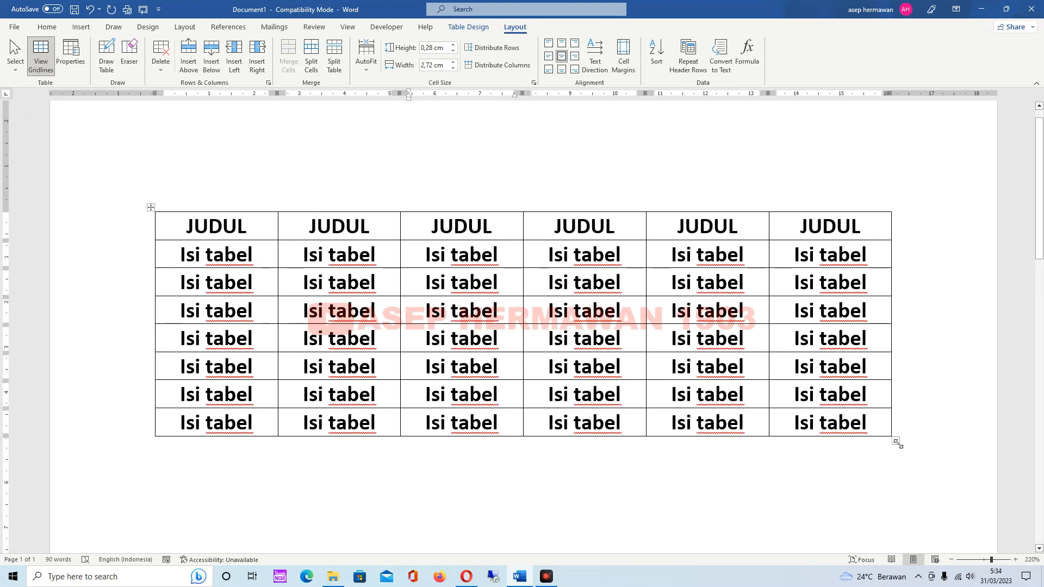
pyautogui.moveTo(897, 444); pyautogui.dragTo(935, 529)
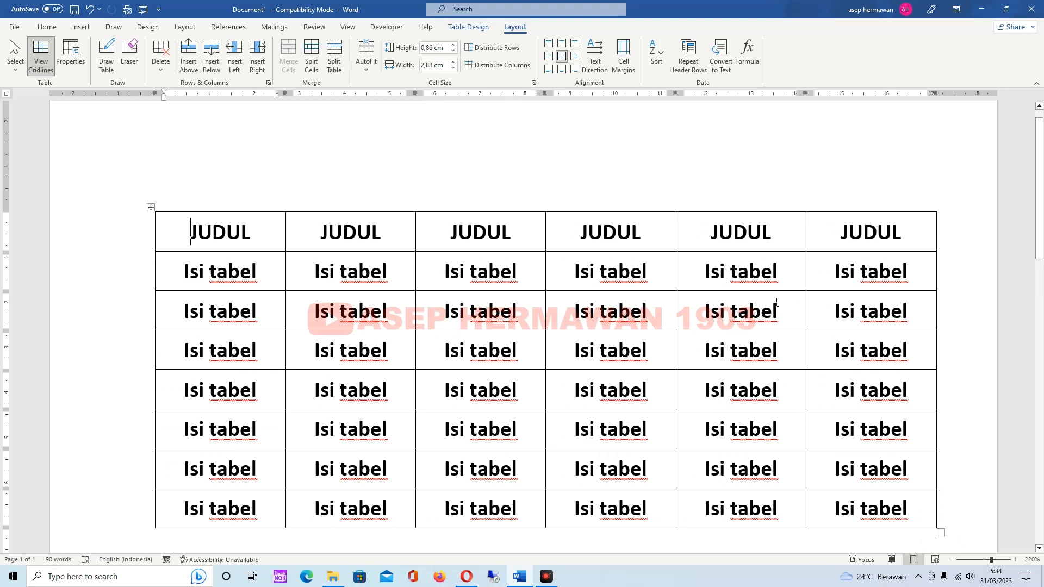
pyautogui.scroll(-2, 777, 303)
pyautogui.moveTo(941, 475); pyautogui.dragTo(955, 515)
pyautogui.scroll(2, 693, 283)
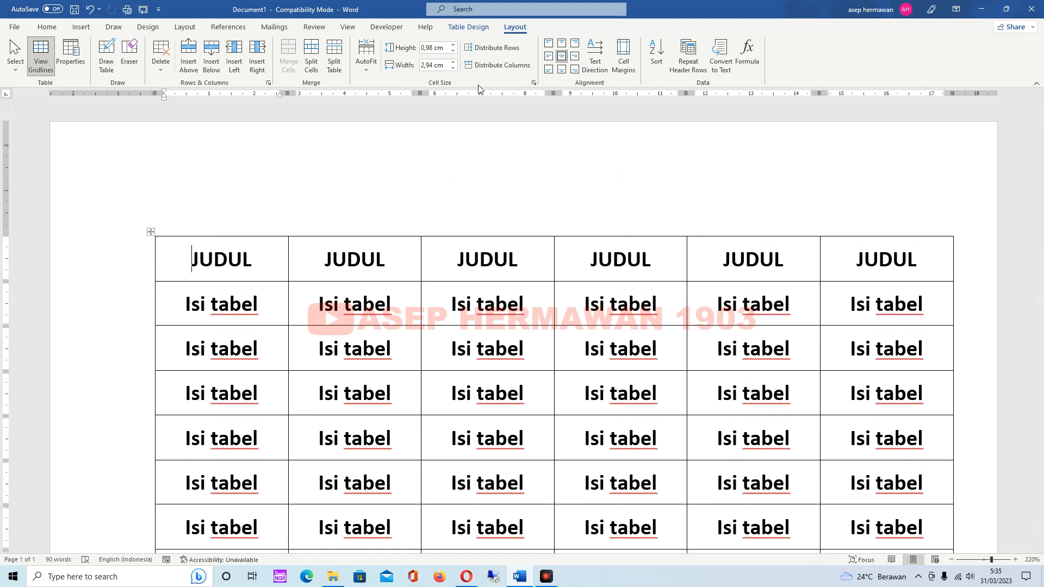
# - Set the row height of the entire table to 1.1 cm
pyautogui.click(151, 232)
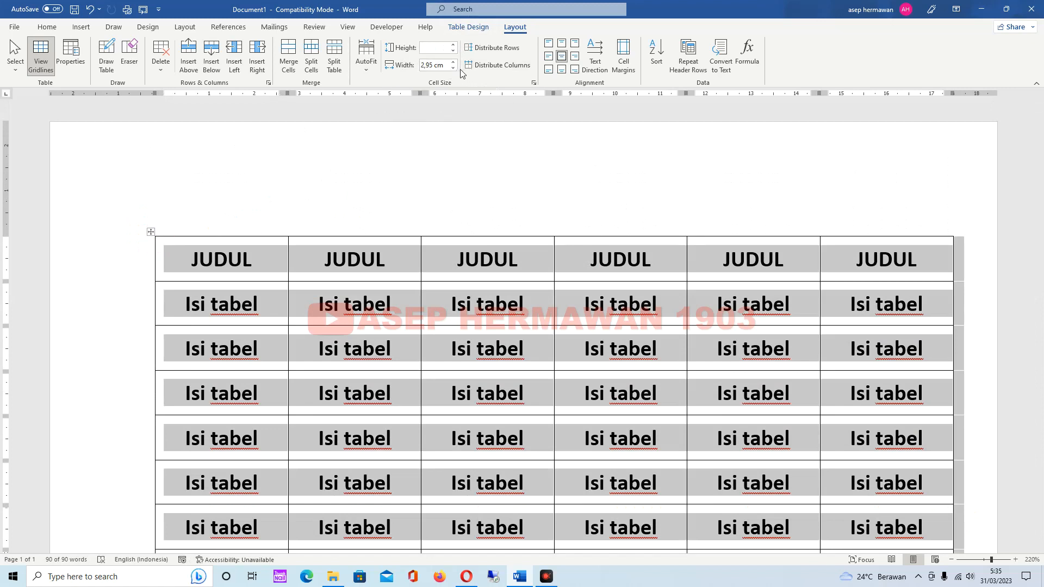
pyautogui.click(453, 51)
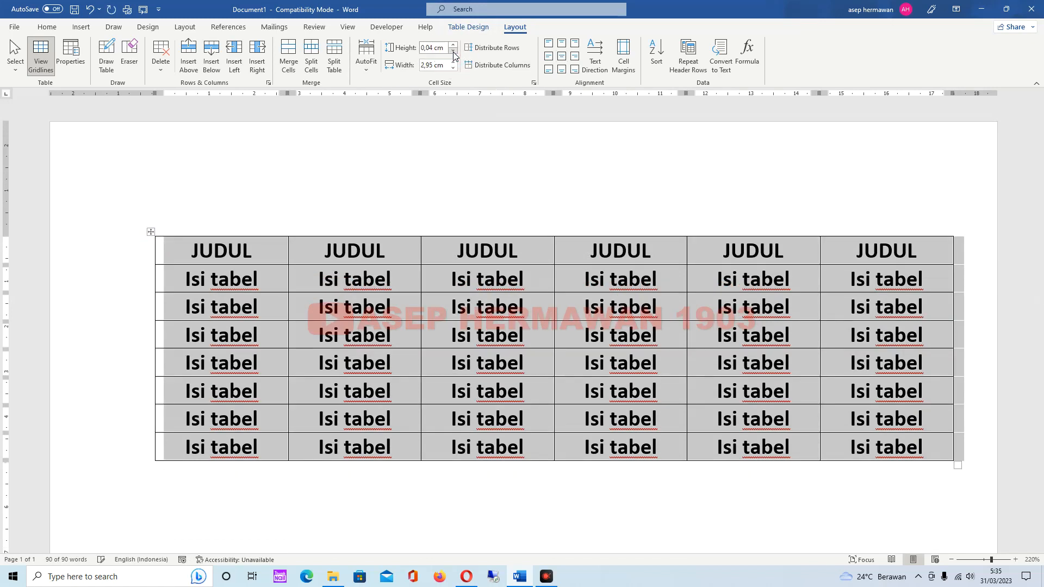
pyautogui.click(452, 45)
pyautogui.click(452, 46)
pyautogui.click(452, 46)
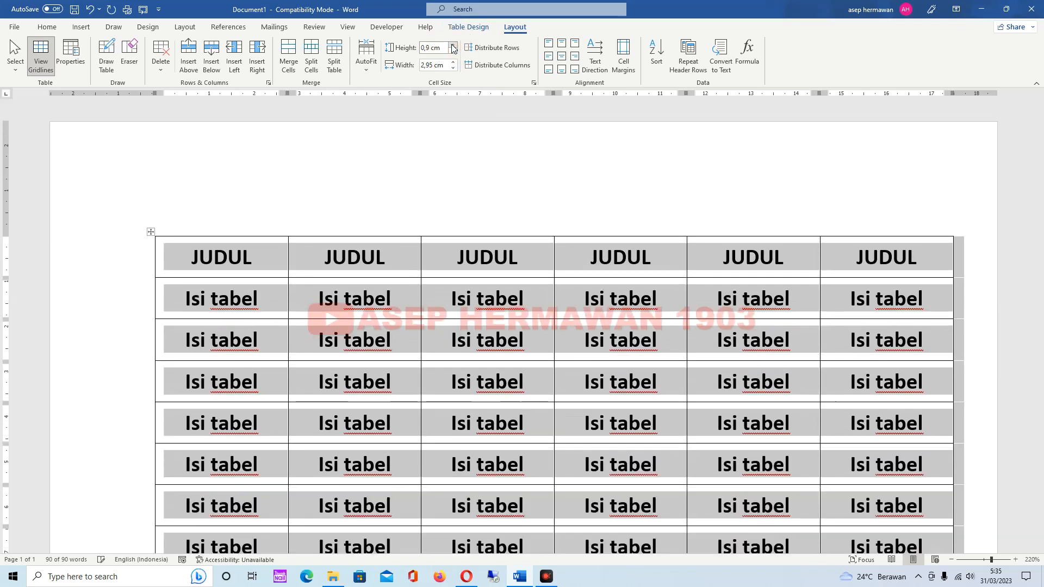
pyautogui.click(452, 46)
pyautogui.click(453, 46)
pyautogui.click(452, 45)
pyautogui.click(452, 46)
pyautogui.click(453, 45)
pyautogui.click(452, 46)
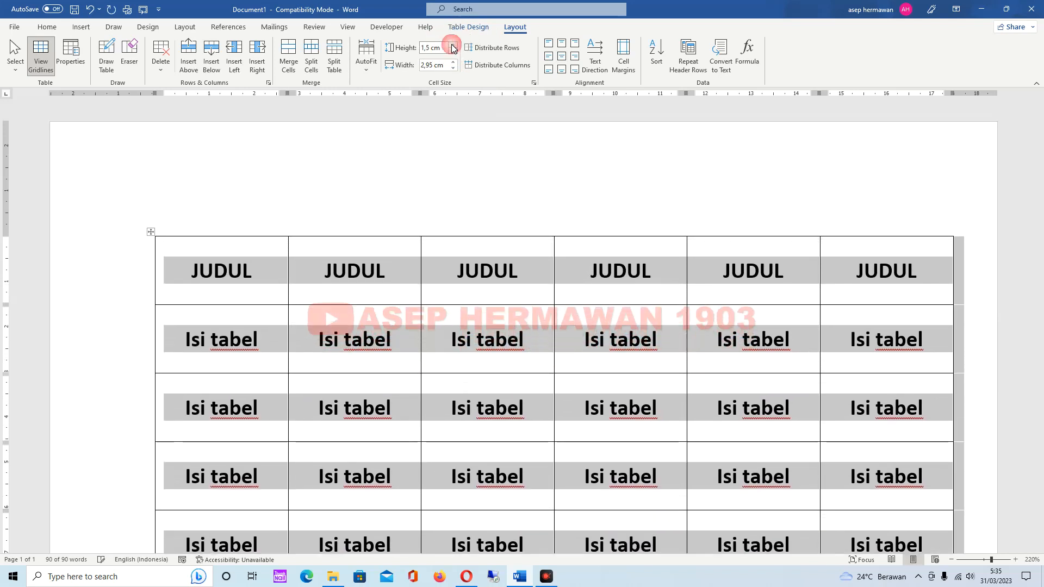
pyautogui.click(453, 52)
pyautogui.click(452, 51)
pyautogui.click(453, 52)
pyautogui.click(452, 52)
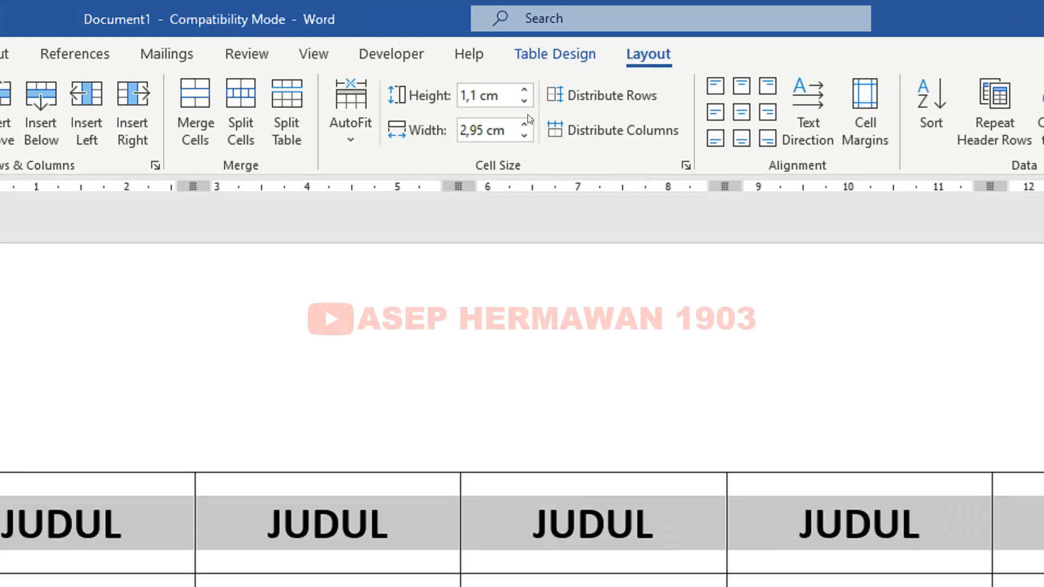
# - Reduce the row height of the entire table to 0.5 cm
pyautogui.keyDown('ctrl'); pyautogui.scroll(-2, 517, 296); pyautogui.keyUp('ctrl')
pyautogui.keyDown('ctrl'); pyautogui.scroll(-5, 521, 311); pyautogui.keyUp('ctrl')
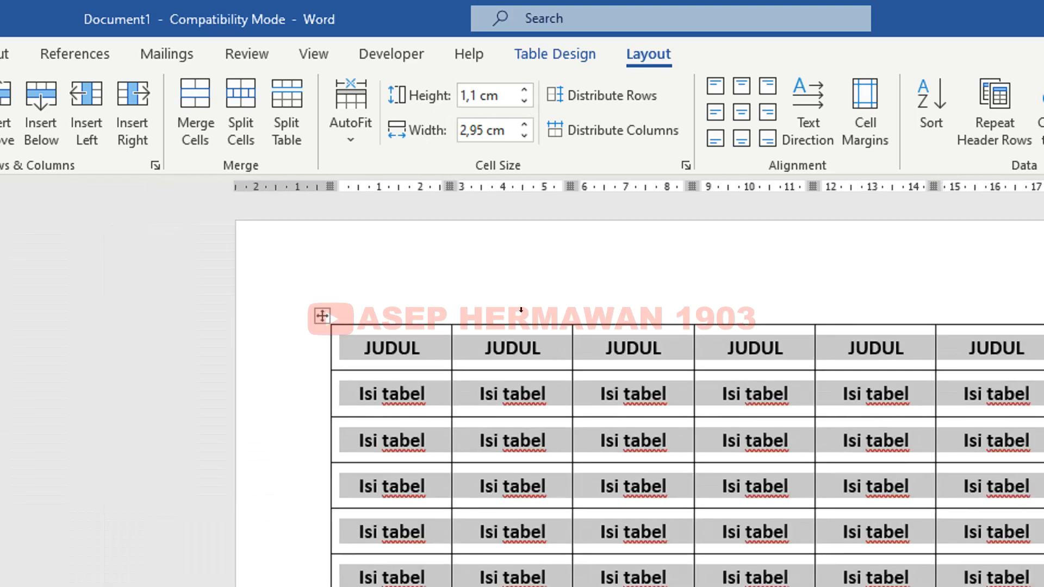
pyautogui.keyDown('ctrl'); pyautogui.scroll(-1, 610, 312); pyautogui.keyUp('ctrl')
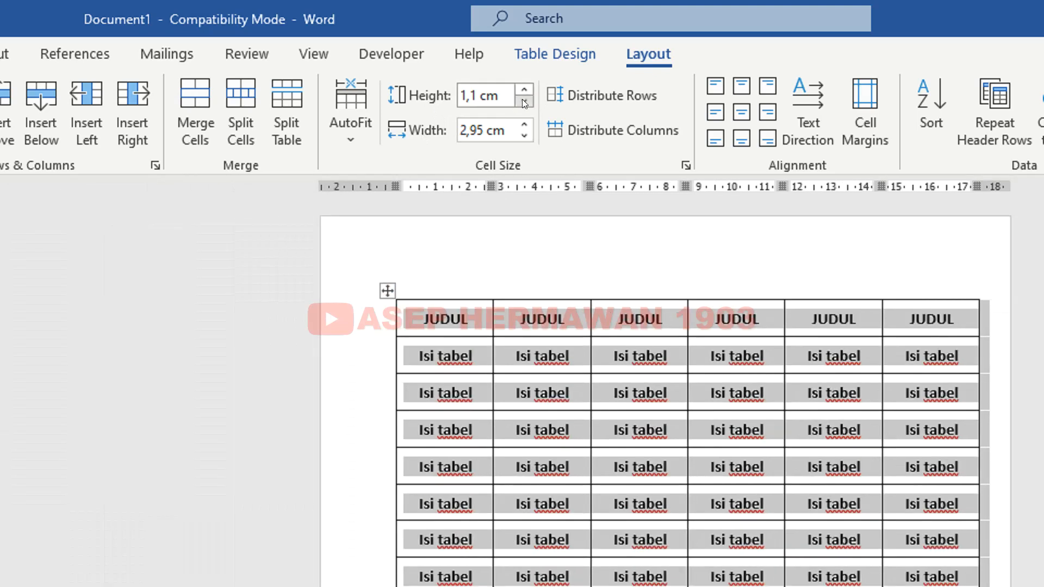
pyautogui.click(523, 102)
pyautogui.moveTo(524, 101); pyautogui.dragTo(524, 101)
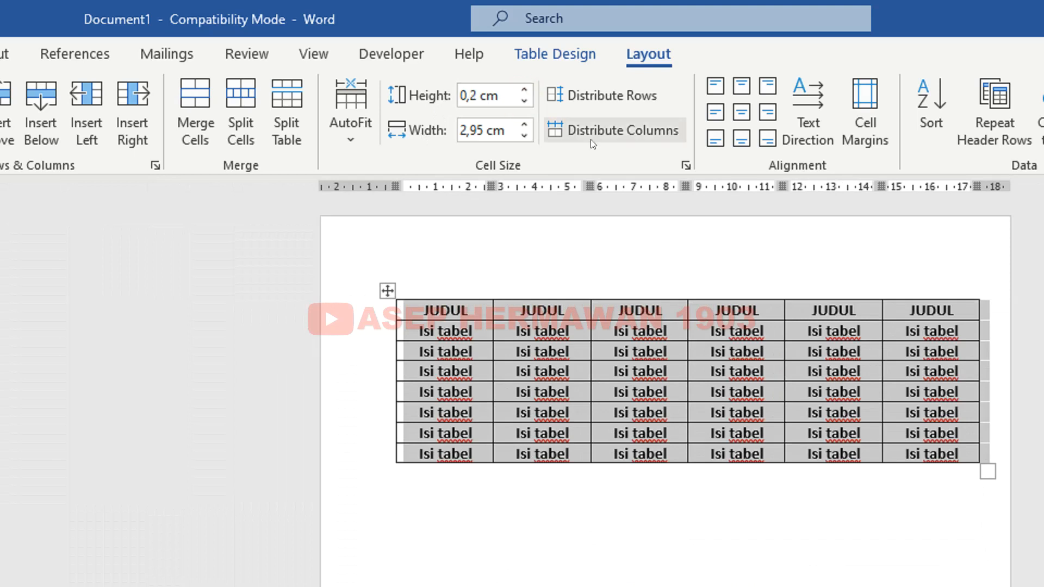
pyautogui.moveTo(521, 89); pyautogui.dragTo(521, 101)
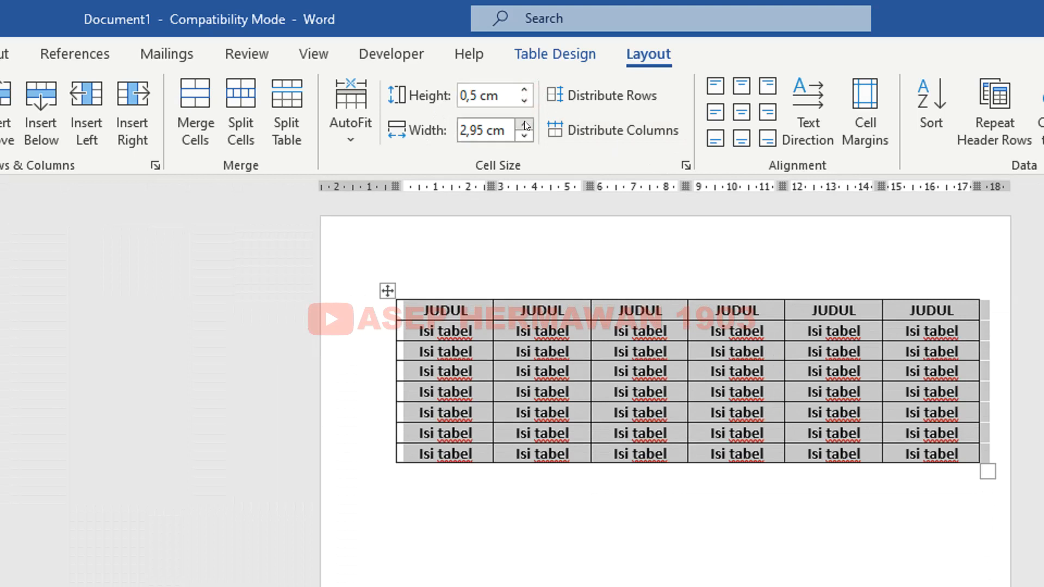
# - Set the width of all table columns to 2.8 cm and deselect the table
pyautogui.moveTo(524, 137); pyautogui.dragTo(524, 137)
pyautogui.click(524, 137)
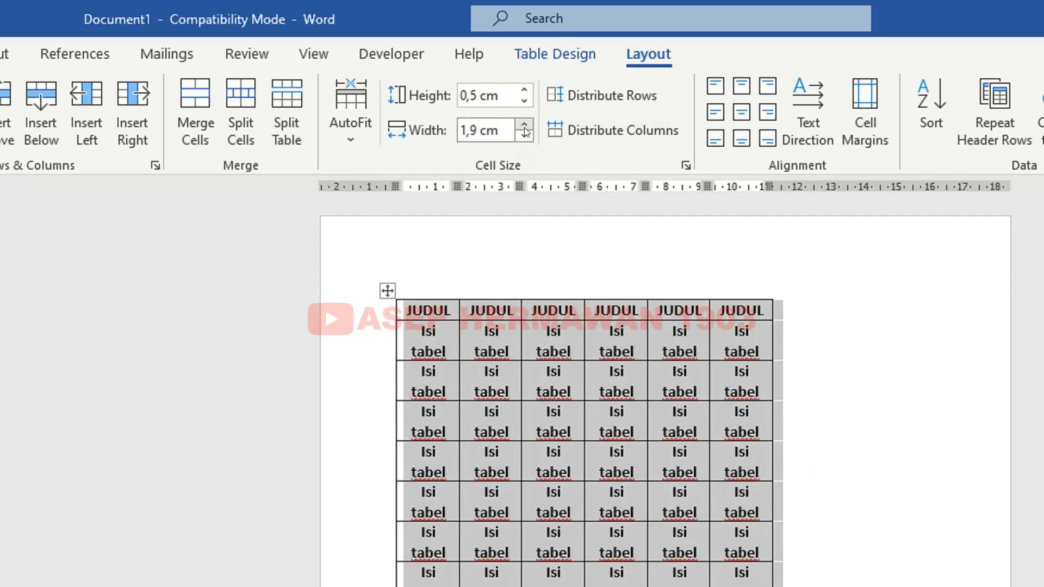
pyautogui.click(524, 125)
pyautogui.click(524, 125)
pyautogui.click(524, 125)
pyautogui.click(524, 125)
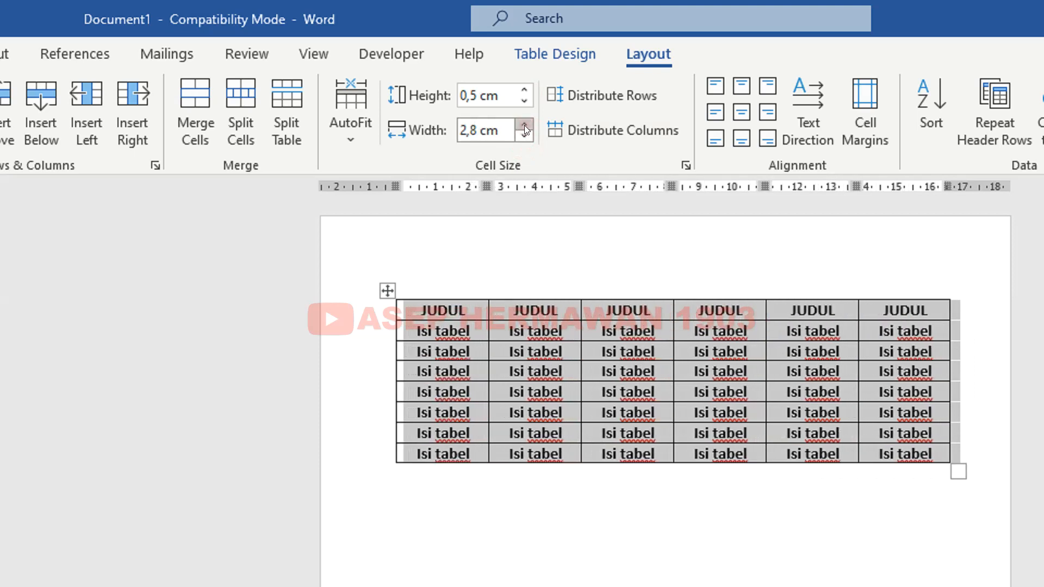
pyautogui.click(560, 271)
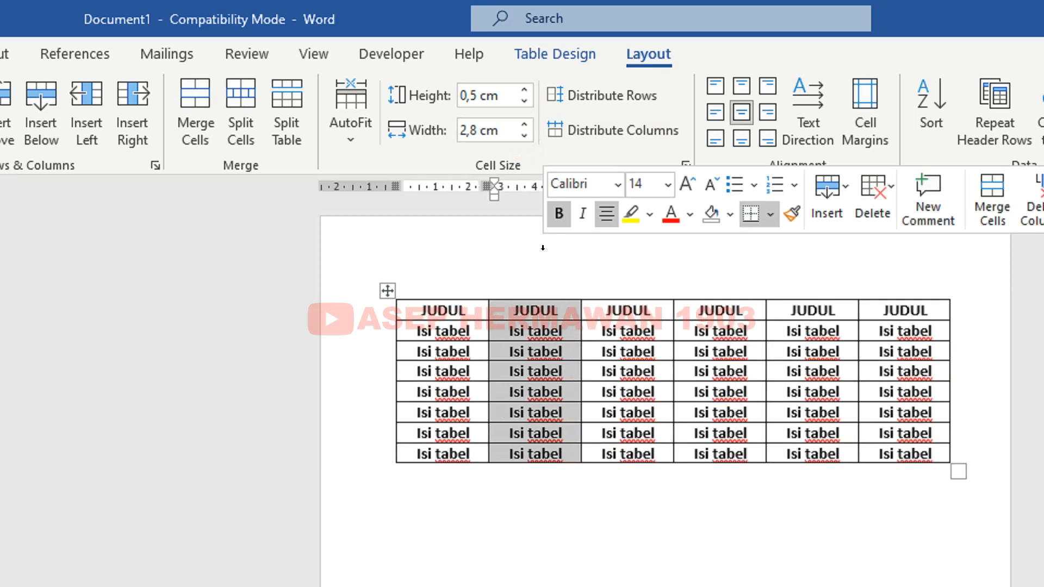
pyautogui.click(624, 271)
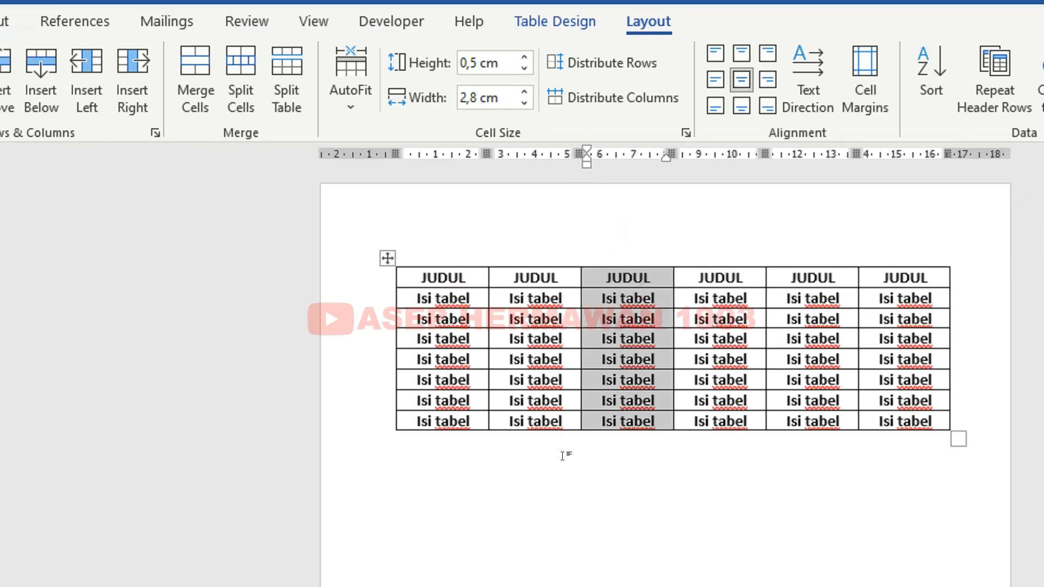
pyautogui.click(563, 456)
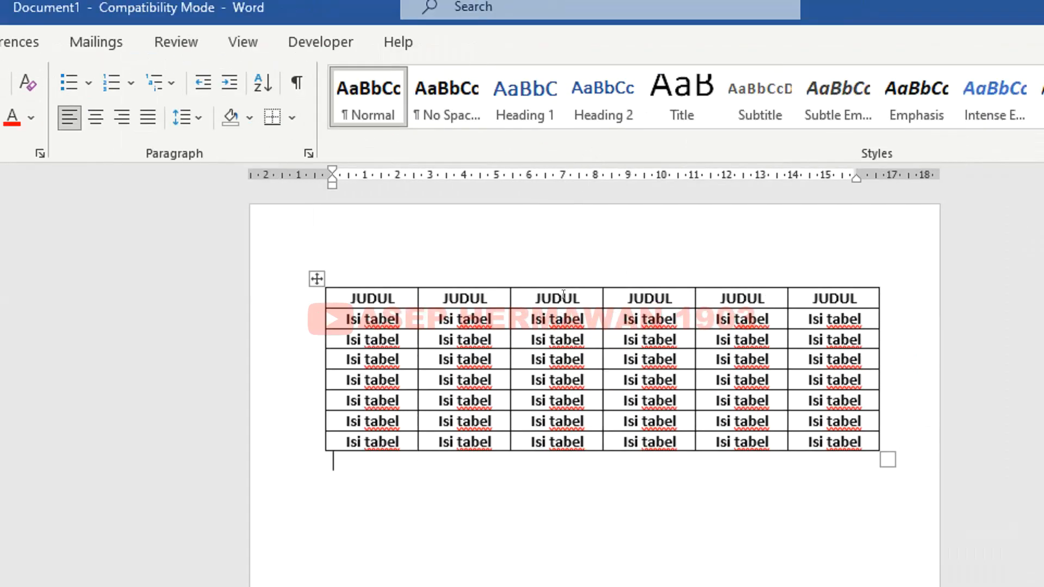
# - Move the column borders by hand to narrow the second and fourth columns and widen the third, fifth and last ones
pyautogui.moveTo(511, 303); pyautogui.dragTo(489, 303)
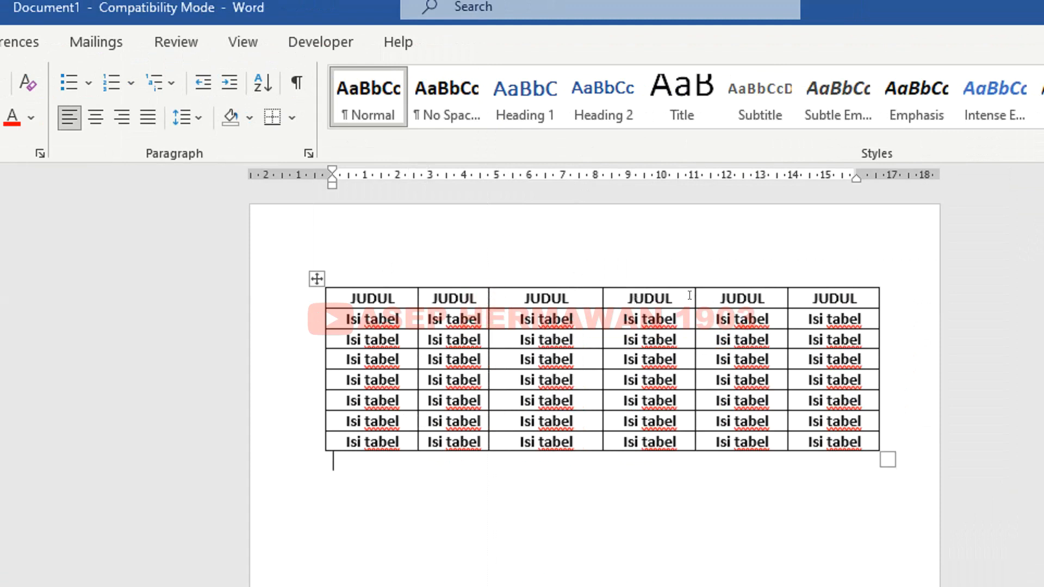
pyautogui.moveTo(694, 295); pyautogui.dragTo(671, 294)
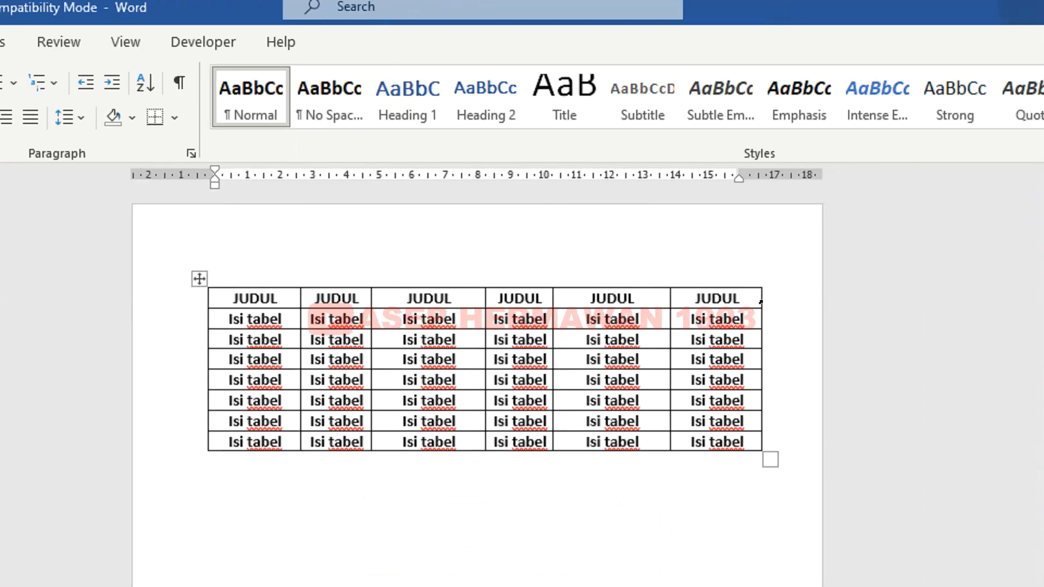
pyautogui.moveTo(762, 299); pyautogui.dragTo(816, 302)
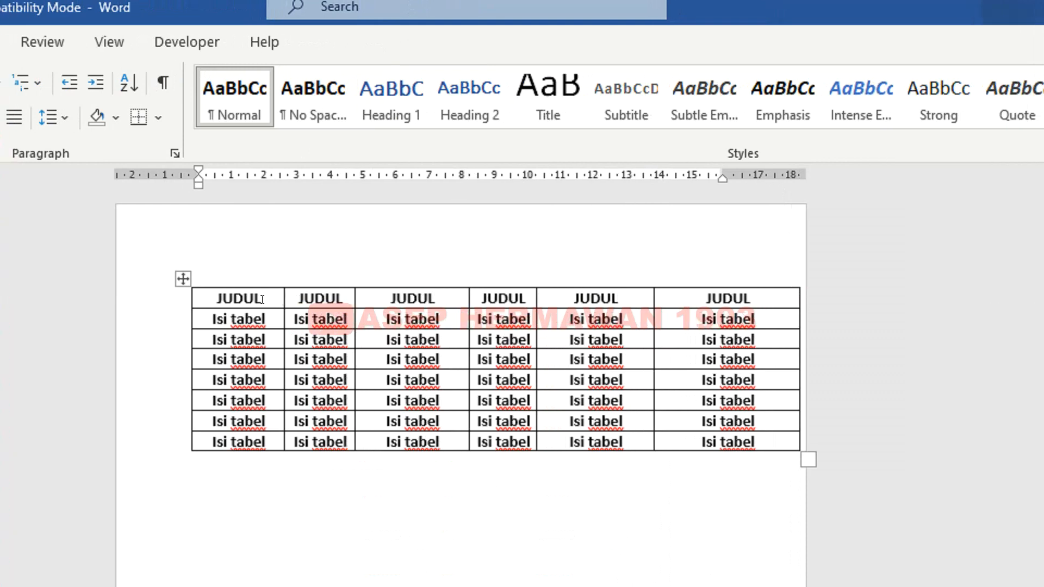
pyautogui.click(261, 299)
pyautogui.click(336, 300)
pyautogui.click(506, 299)
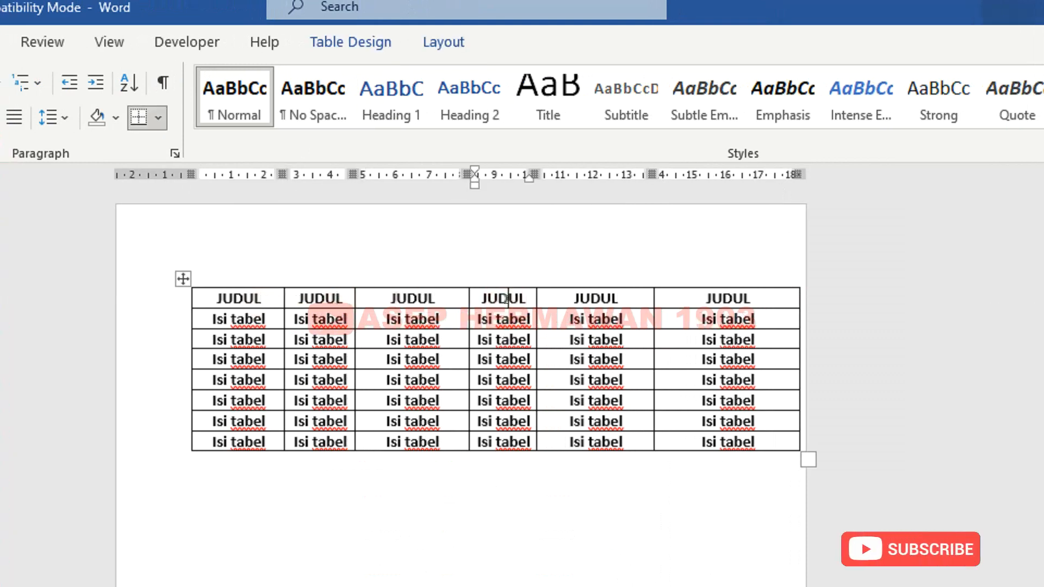
pyautogui.moveTo(185, 332)
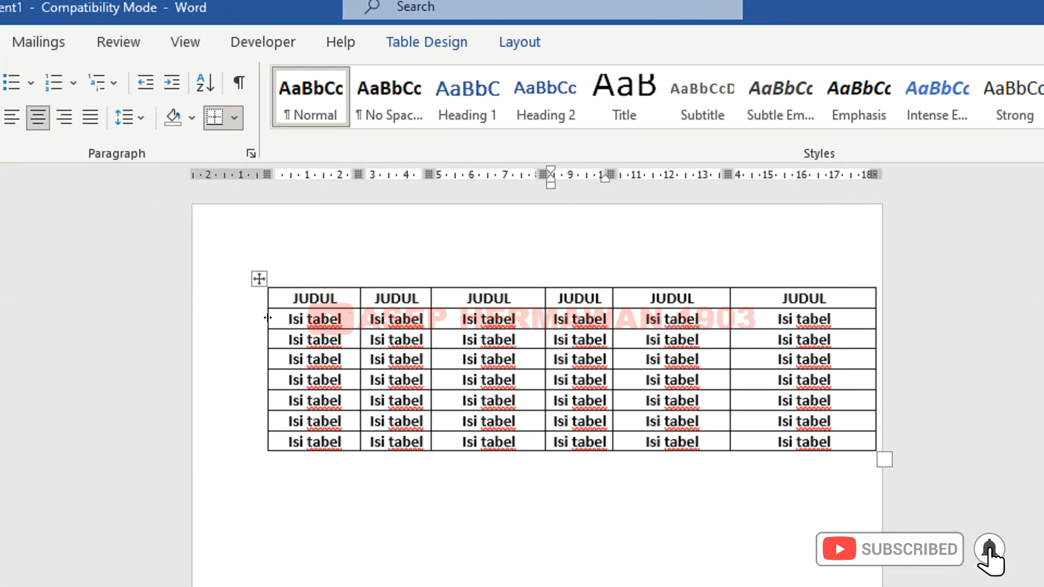
# - Distribute the widths of all six table columns equally
pyautogui.moveTo(282, 299); pyautogui.dragTo(789, 435)
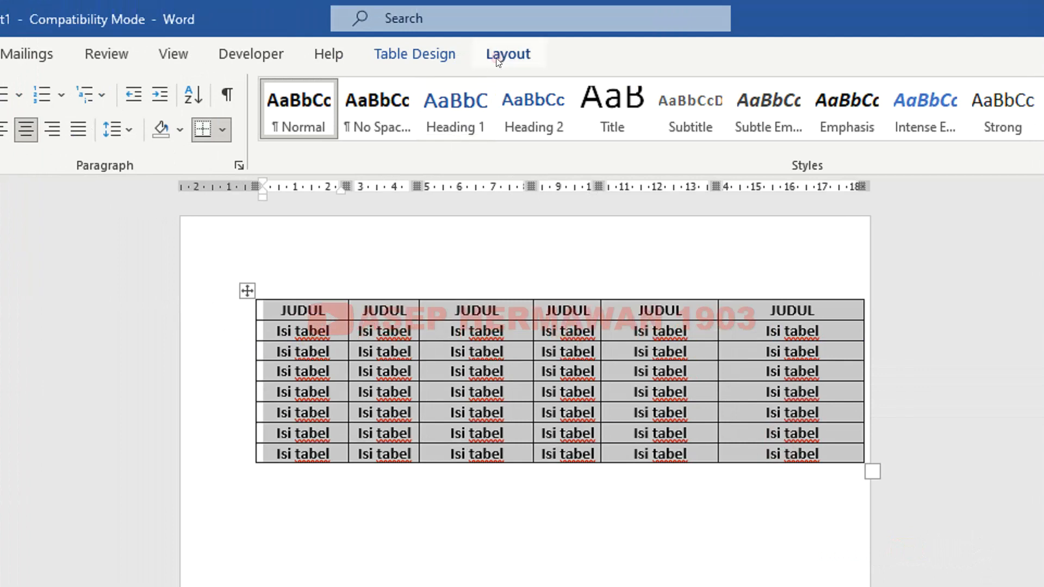
pyautogui.click(496, 48)
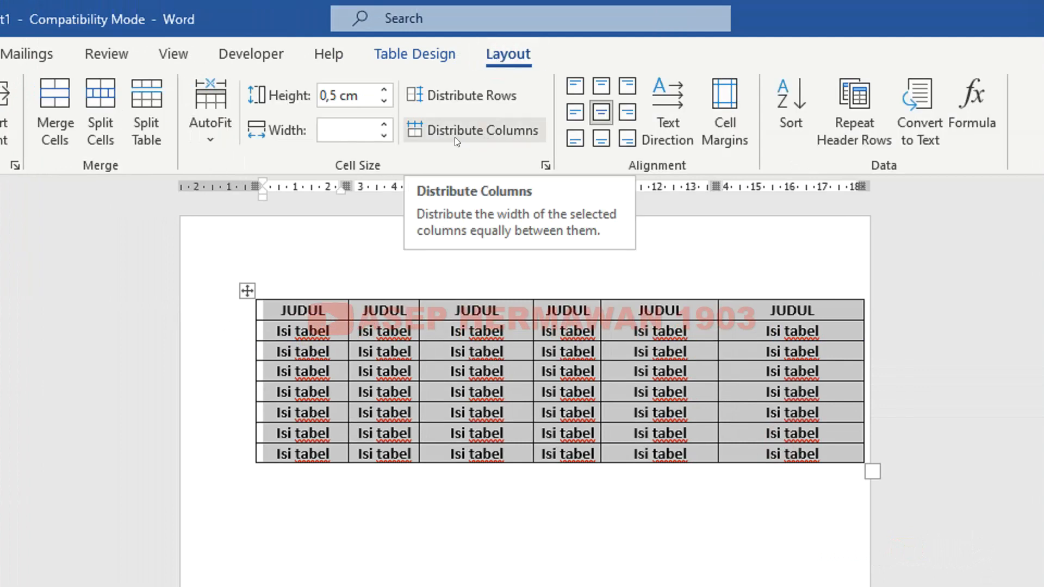
pyautogui.click(497, 131)
pyautogui.click(497, 131)
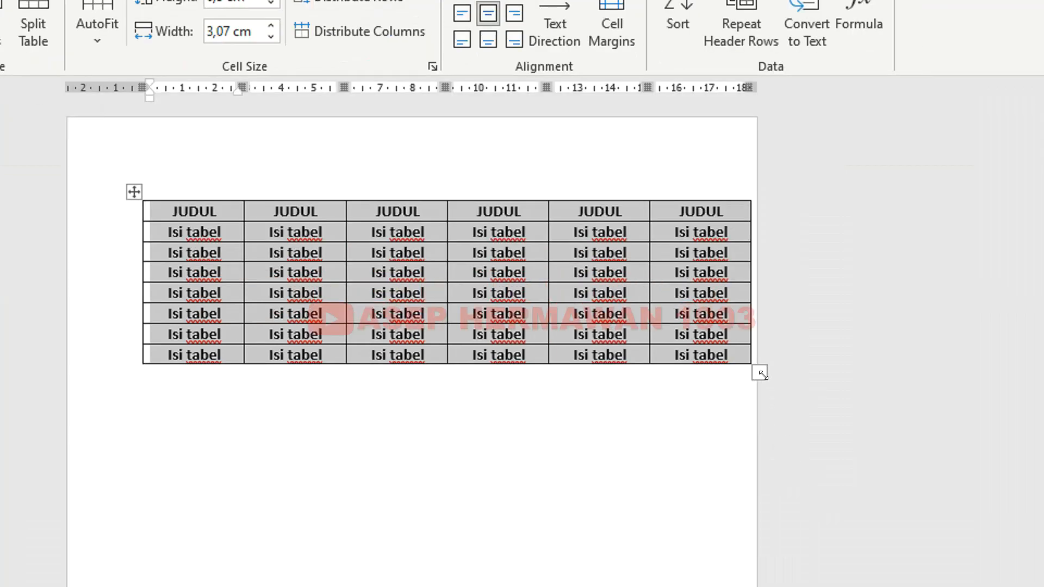
# - Resize the whole table proportionally by its corner until the columns are about 2.88 cm wide and the rows about 1.11 cm high
pyautogui.moveTo(762, 379); pyautogui.dragTo(630, 491)
pyautogui.moveTo(629, 441); pyautogui.dragTo(630, 439)
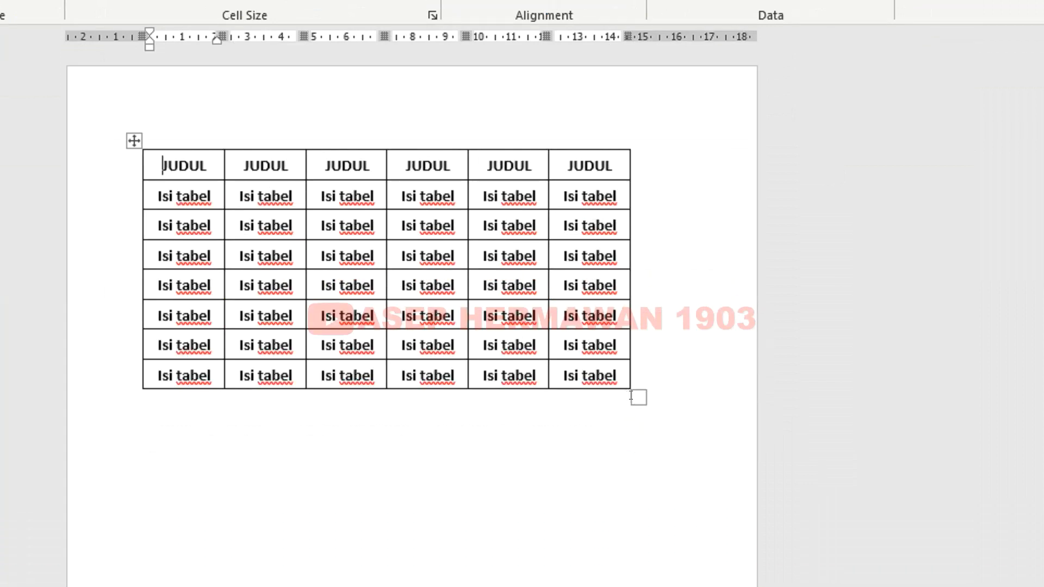
pyautogui.moveTo(638, 397); pyautogui.dragTo(717, 449)
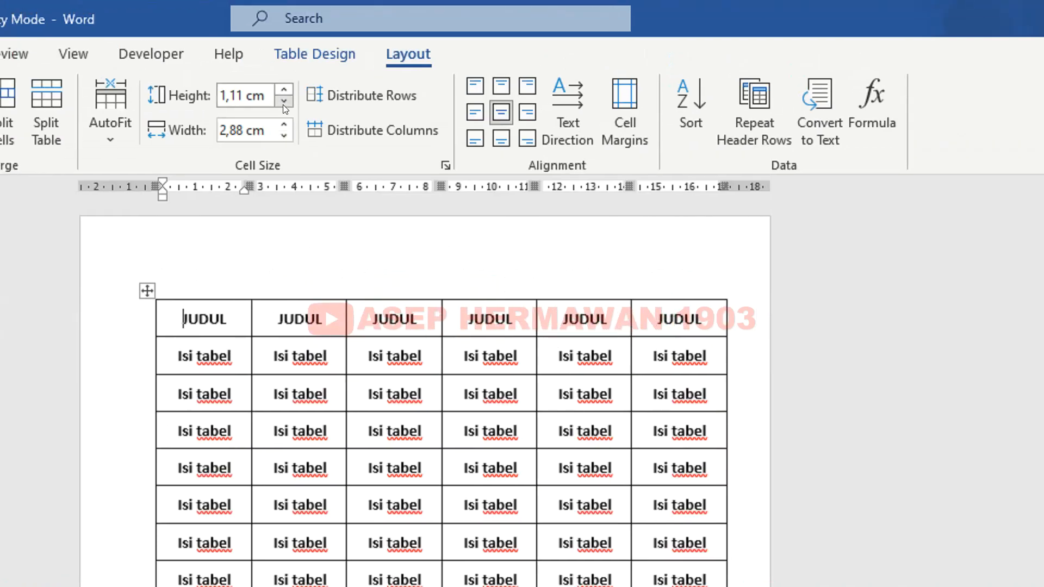
# - Set the height of the JUDUL header row to 0.2 cm, leaving the table deselected
pyautogui.click(283, 102)
pyautogui.click(284, 102)
pyautogui.doubleClick(283, 103)
pyautogui.doubleClick(282, 104)
pyautogui.click(283, 103)
pyautogui.doubleClick(283, 104)
pyautogui.doubleClick(283, 103)
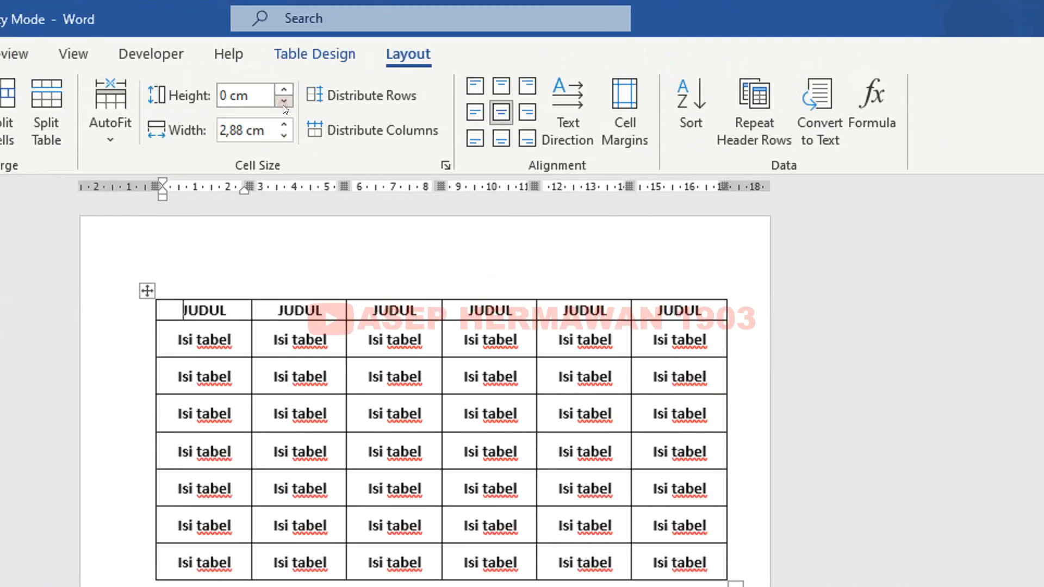
pyautogui.click(285, 91)
pyautogui.click(285, 90)
pyautogui.click(285, 91)
pyautogui.click(285, 103)
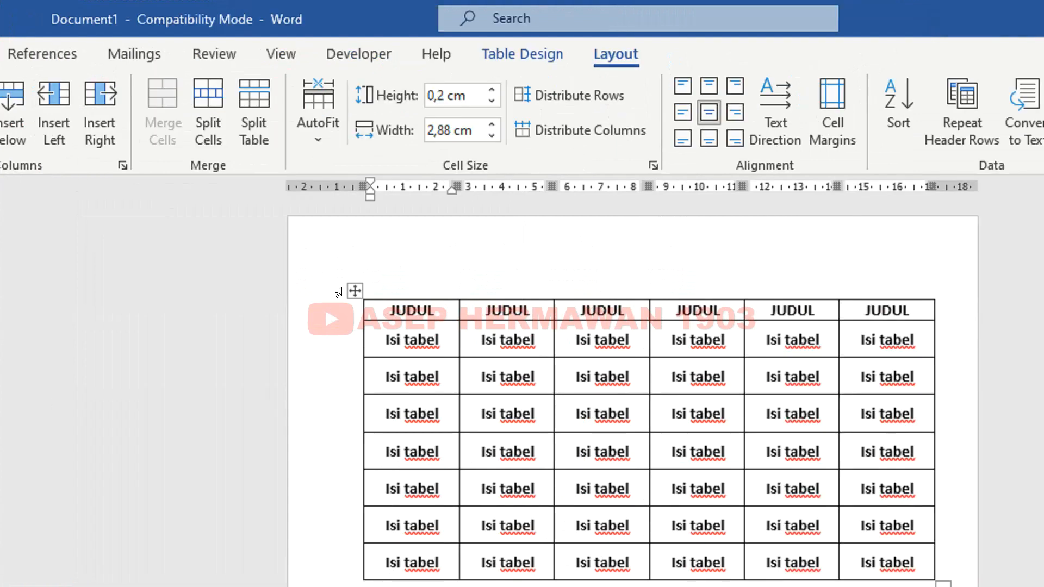
pyautogui.click(353, 290)
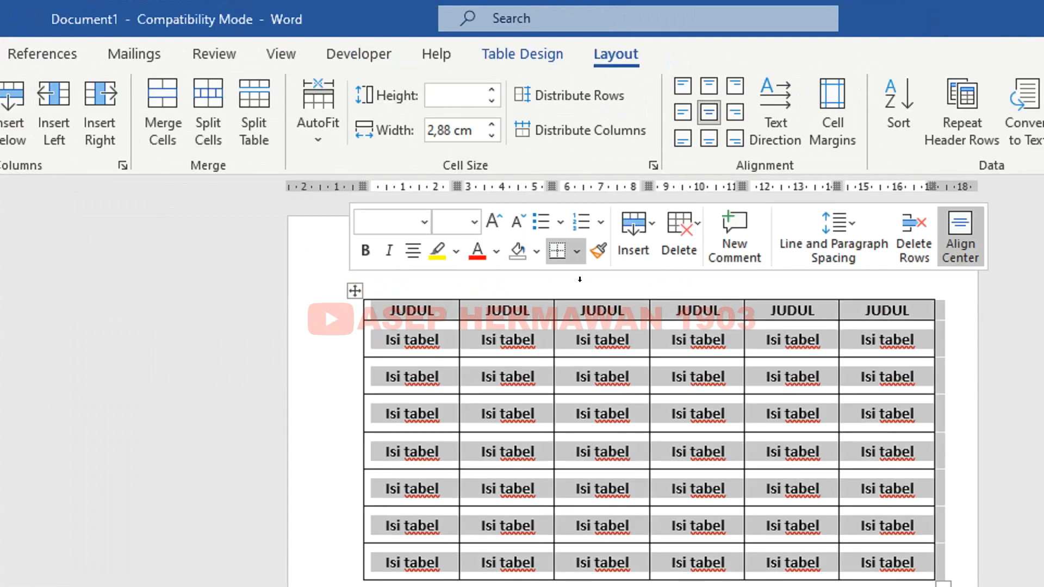
pyautogui.click(553, 291)
pyautogui.click(602, 410)
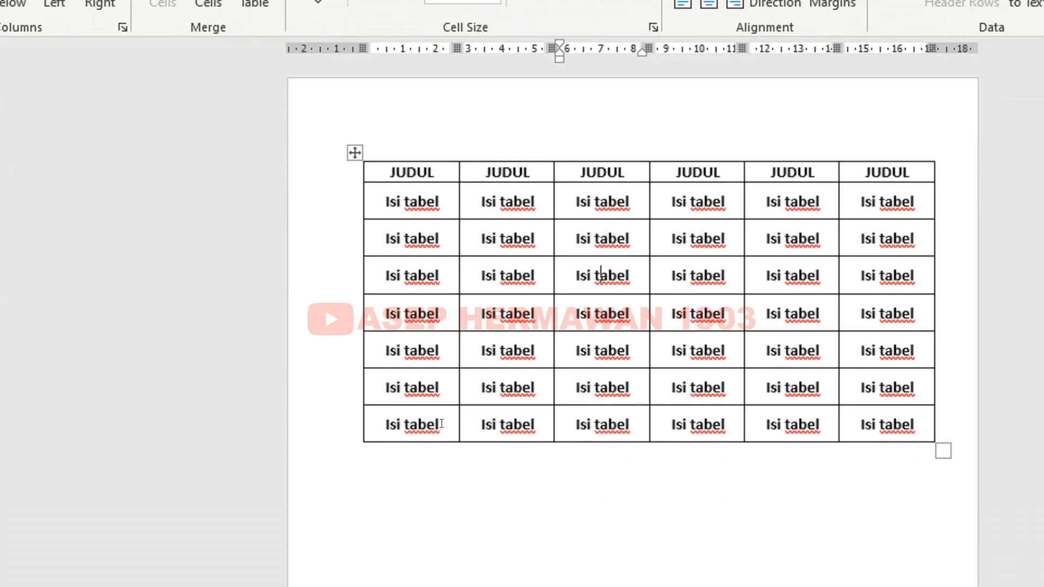
# - Add empty rows below the table's last row until the table continues onto the second page
pyautogui.click(441, 424)
pyautogui.press('Tab')
pyautogui.press('Tab')
pyautogui.press('Tab')
pyautogui.press('Tab')
pyautogui.press('Tab')
pyautogui.press('Tab')
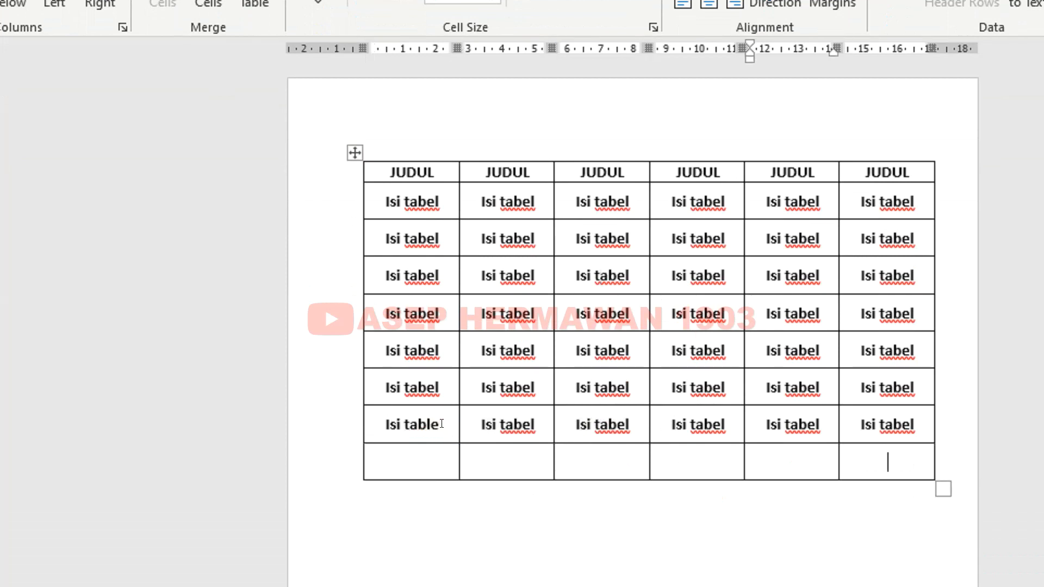
pyautogui.press('Tab')
pyautogui.press('Tab')
pyautogui.press('Tab')
pyautogui.press('Tab')
pyautogui.press('Tab')
pyautogui.press('Tab')
pyautogui.press('Tab')
pyautogui.press('Tab')
pyautogui.press('Tab')
pyautogui.press('Tab')
pyautogui.press('Tab')
pyautogui.press('Tab')
pyautogui.press('Tab')
pyautogui.press('Tab')
pyautogui.press('Tab')
pyautogui.press('Tab')
pyautogui.press('Tab')
pyautogui.press('Tab')
pyautogui.press('Tab')
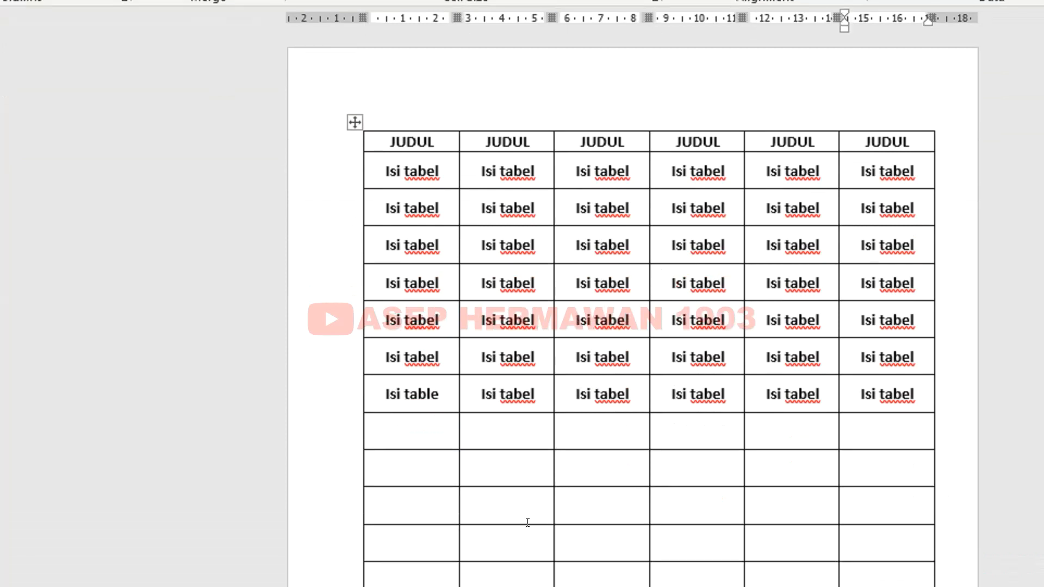
pyautogui.press('Tab')
pyautogui.press('Tab')
pyautogui.press('Tab')
pyautogui.press('Tab')
pyautogui.press('Tab')
pyautogui.press('Tab')
pyautogui.press('Tab')
pyautogui.press('Tab')
pyautogui.press('Tab')
pyautogui.press('Tab')
pyautogui.press('Tab')
pyautogui.press('Tab')
pyautogui.press('Tab')
pyautogui.press('Tab')
pyautogui.press('Tab')
pyautogui.press('Tab')
pyautogui.press('Tab')
pyautogui.press('Tab')
pyautogui.press('Tab')
pyautogui.press('Tab')
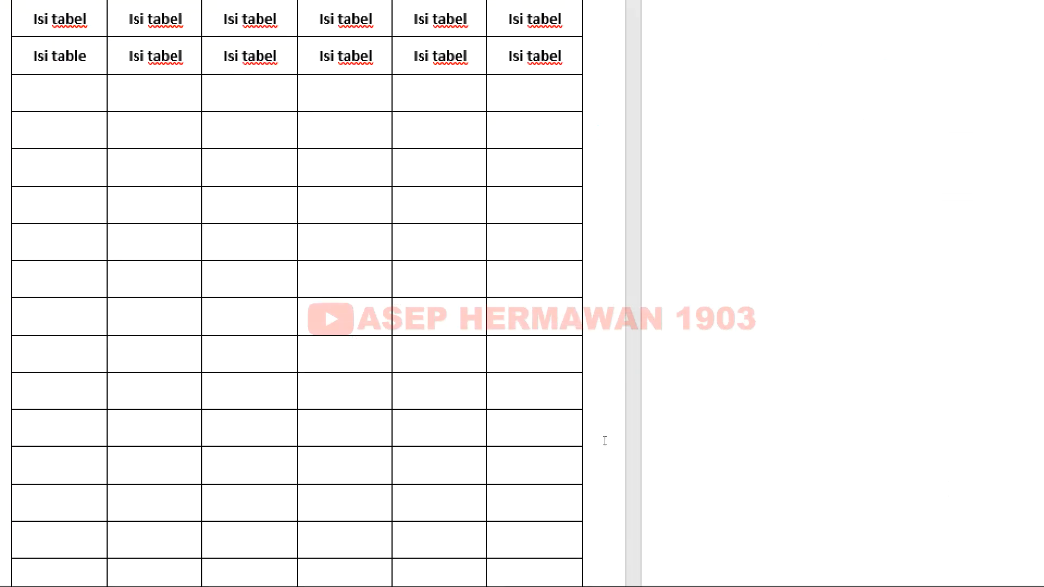
pyautogui.scroll(6, 605, 440)
pyautogui.click(767, 129)
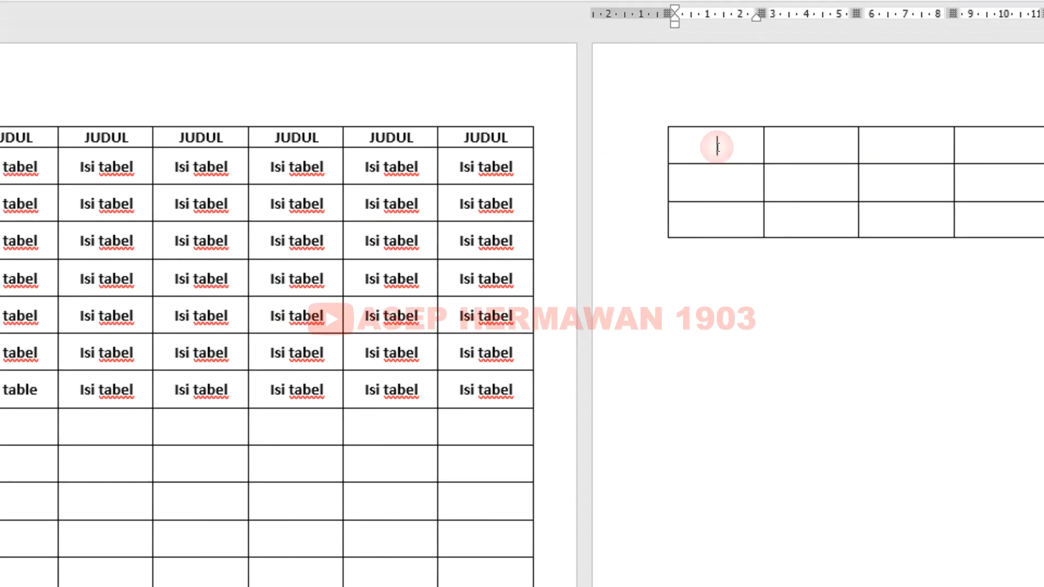
# - Turn on Repeat Header Rows for the JUDUL row so it heads the table on every page
pyautogui.click(485, 211)
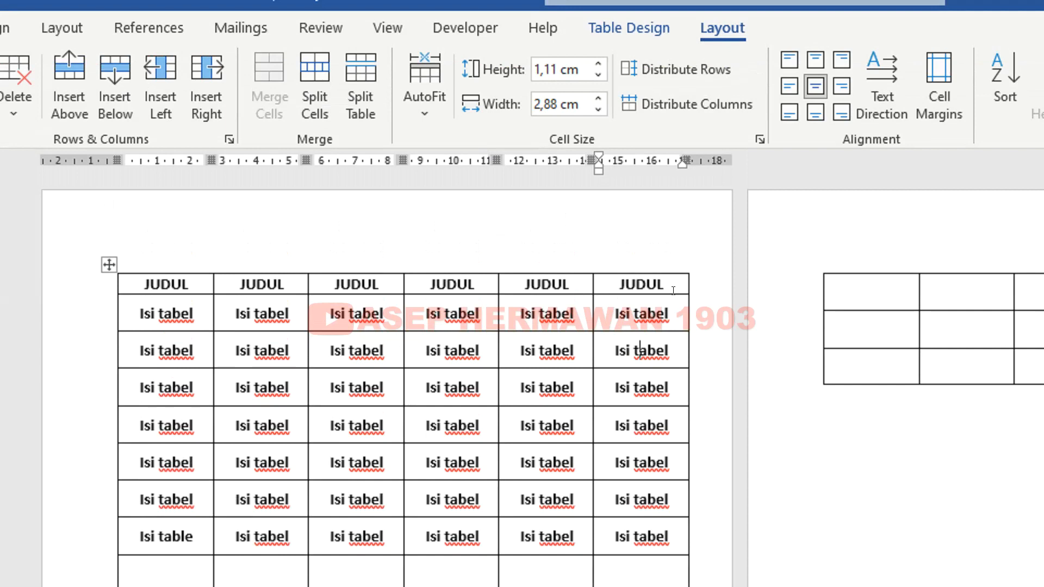
pyautogui.click(480, 283)
pyautogui.click(169, 284)
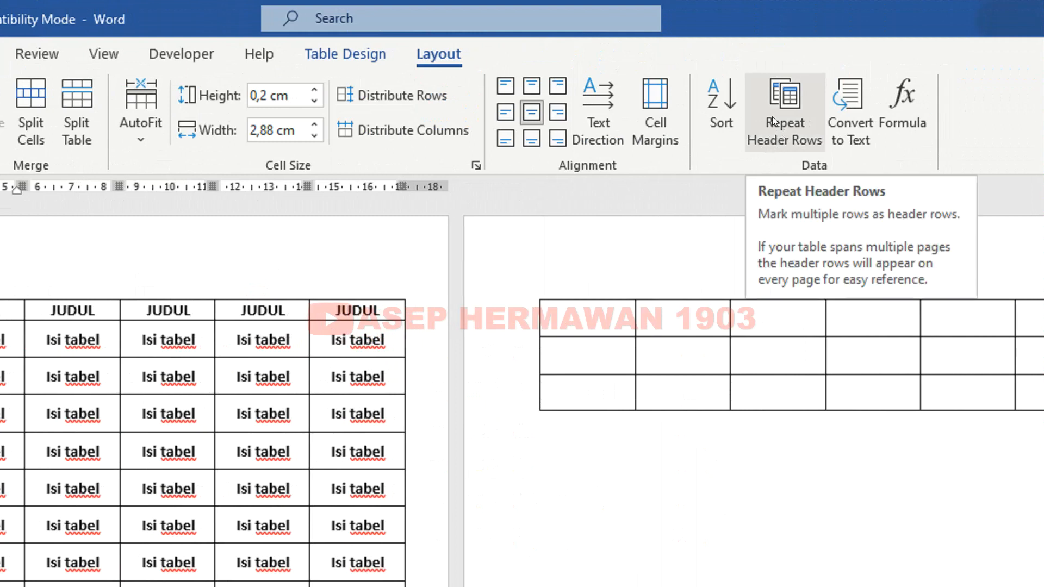
pyautogui.click(769, 108)
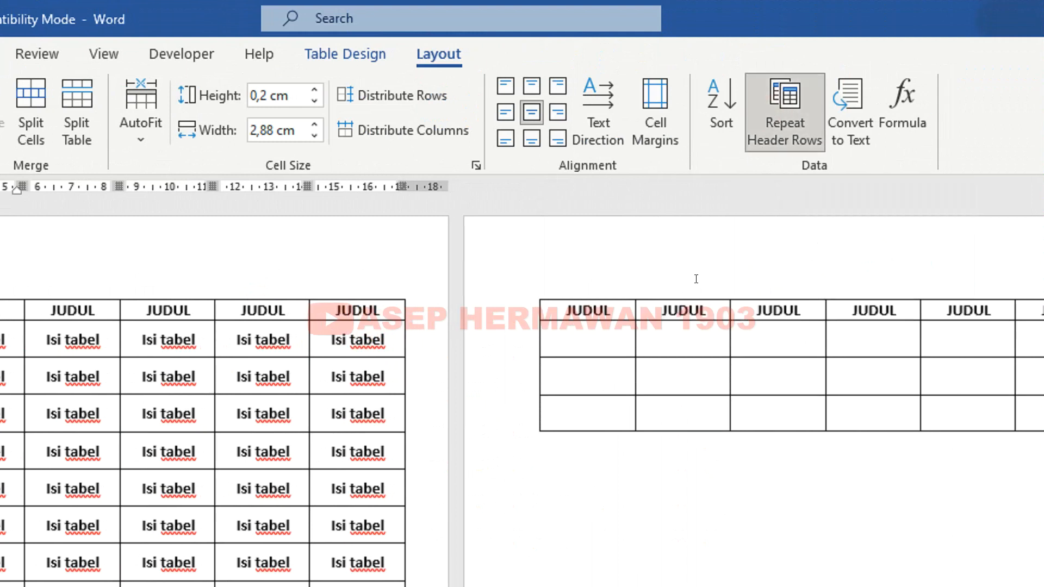
# - Try to select the repeated header on the second page, and switch Repeat Header Rows off and on again from the original header row
pyautogui.moveTo(571, 314); pyautogui.dragTo(1038, 298)
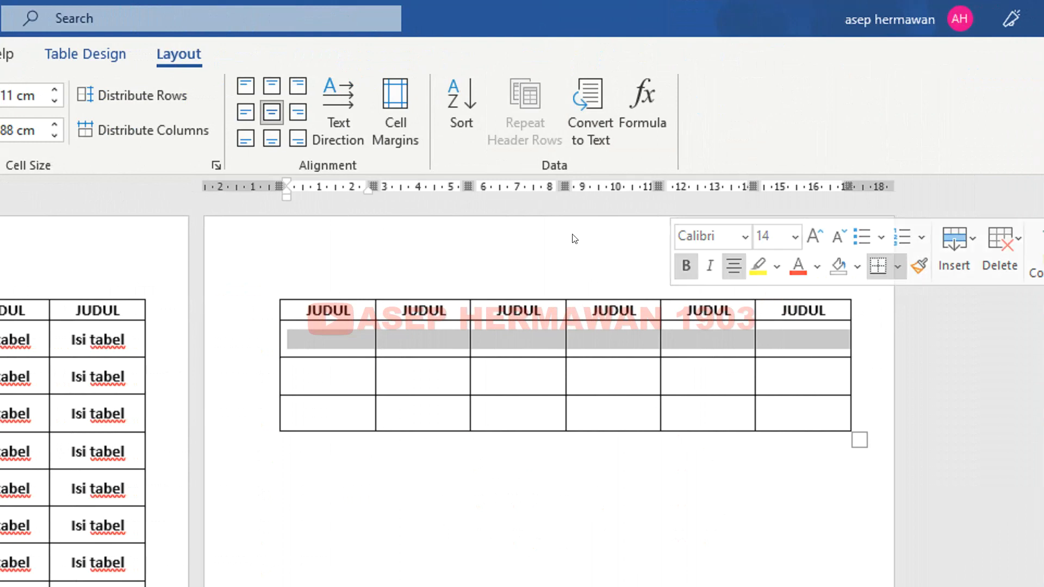
pyautogui.click(336, 321)
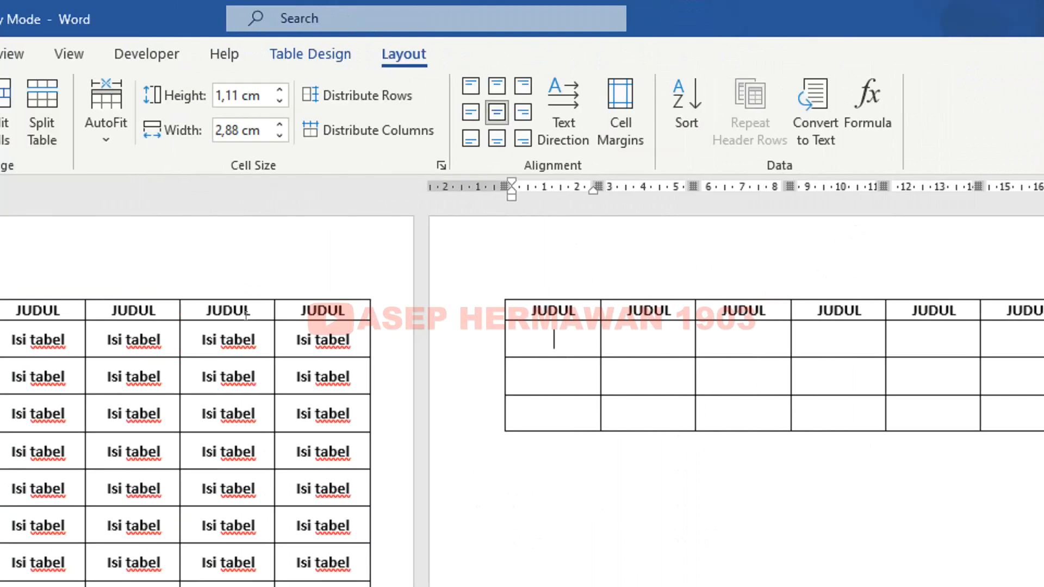
pyautogui.click(267, 314)
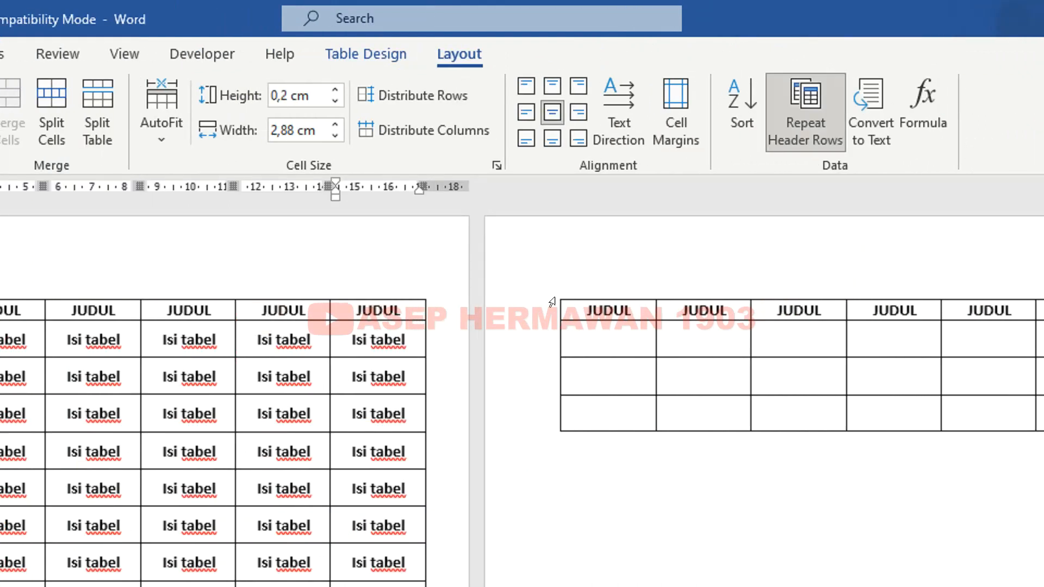
pyautogui.click(571, 335)
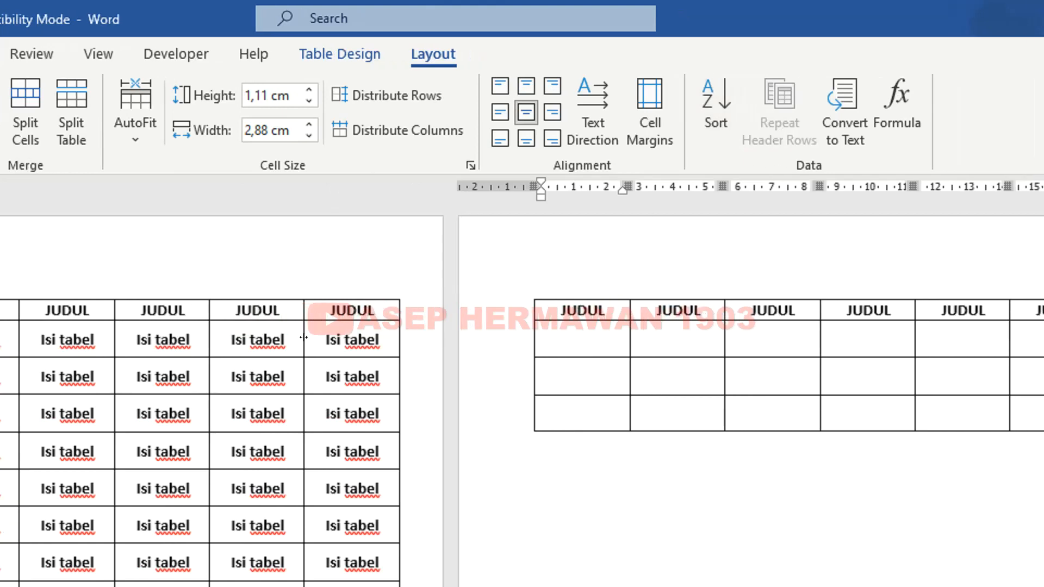
pyautogui.click(261, 317)
pyautogui.click(802, 112)
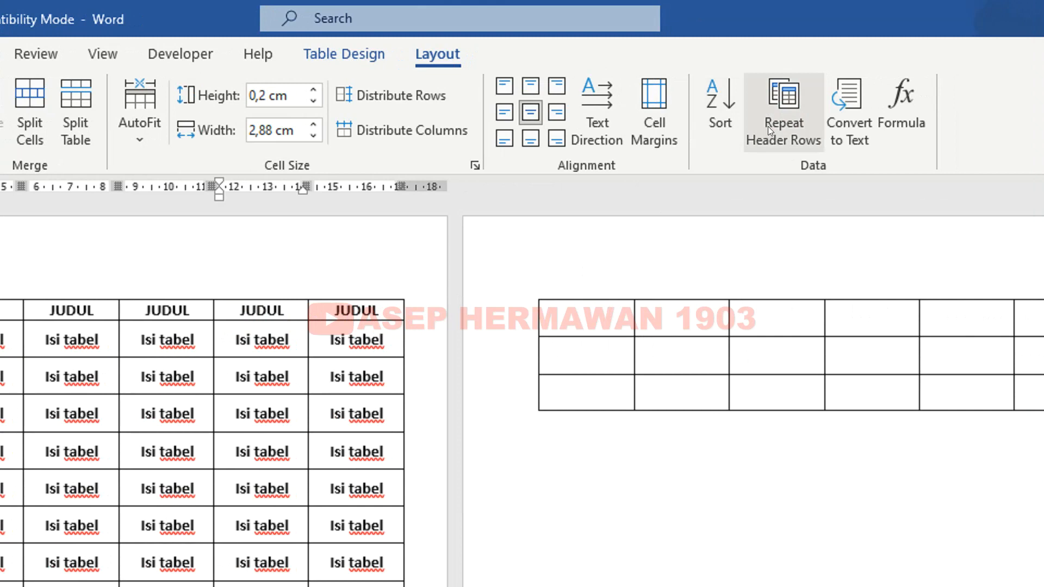
pyautogui.click(783, 126)
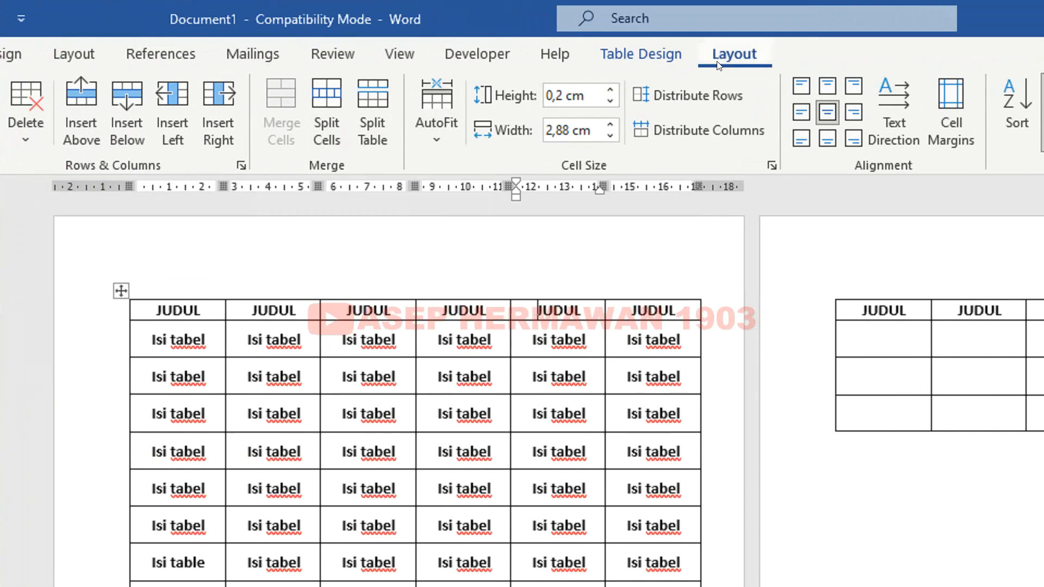
# - Preview the Grid Table 1 Light - Accent 1 style on the table without applying it, and return to the table layout settings
pyautogui.click(625, 54)
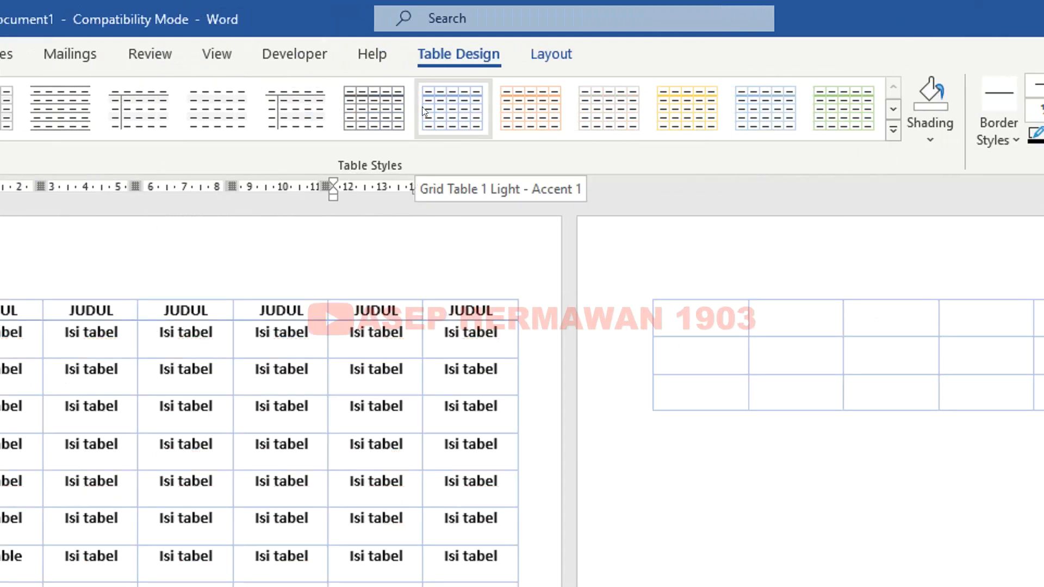
pyautogui.click(543, 49)
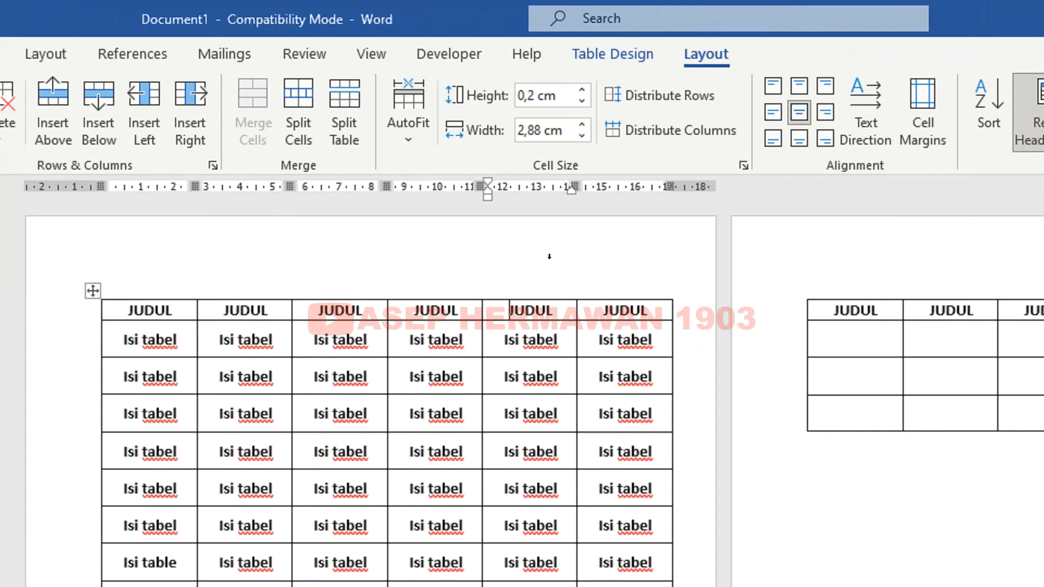
# - Convert the entire two-page table to plain text separated with tabs and deselect the resulting text
pyautogui.moveTo(554, 292)
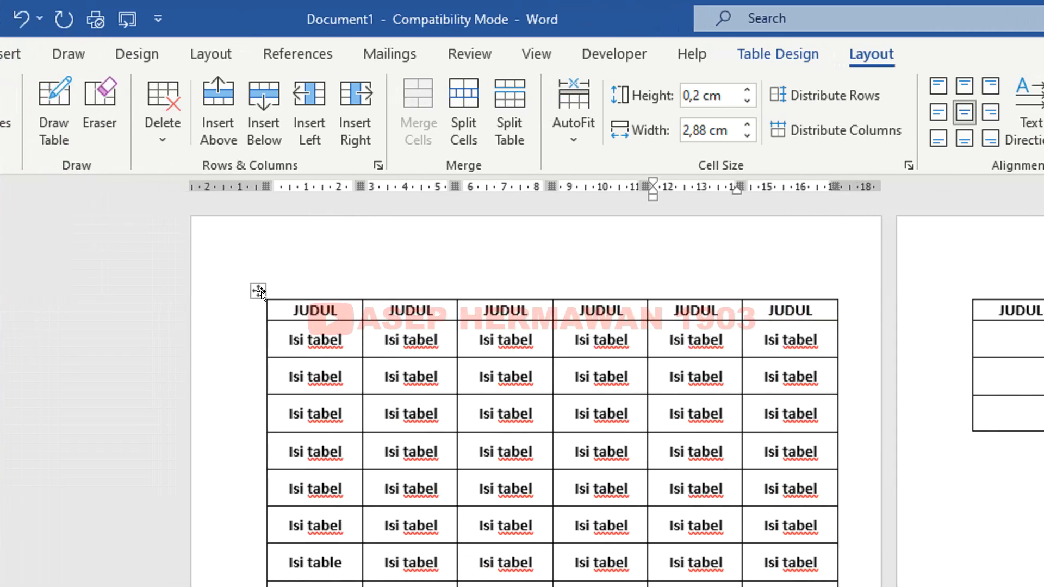
pyautogui.click(259, 291)
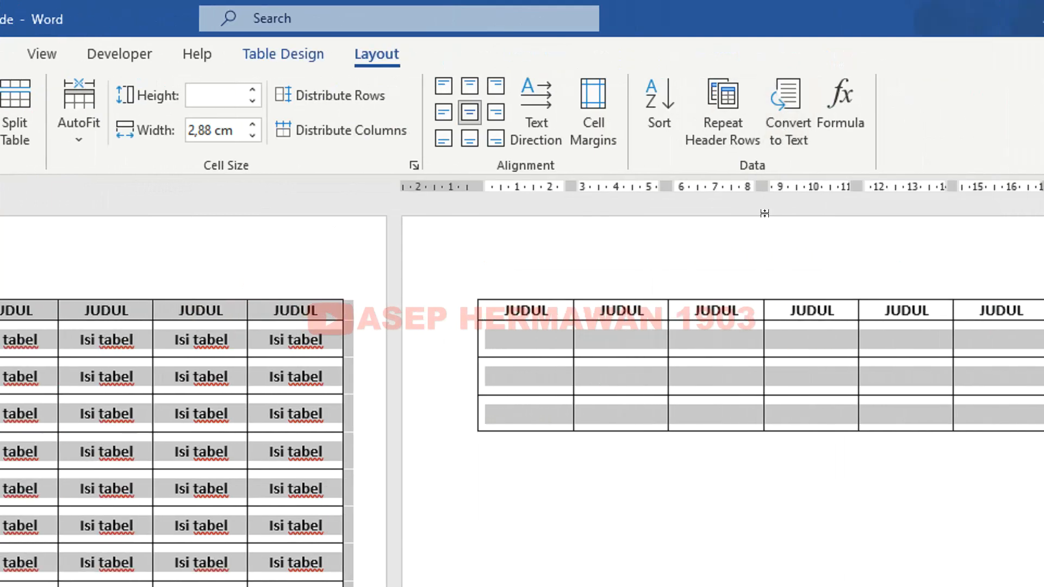
pyautogui.scroll(-3, 761, 249)
pyautogui.scroll(2, 762, 249)
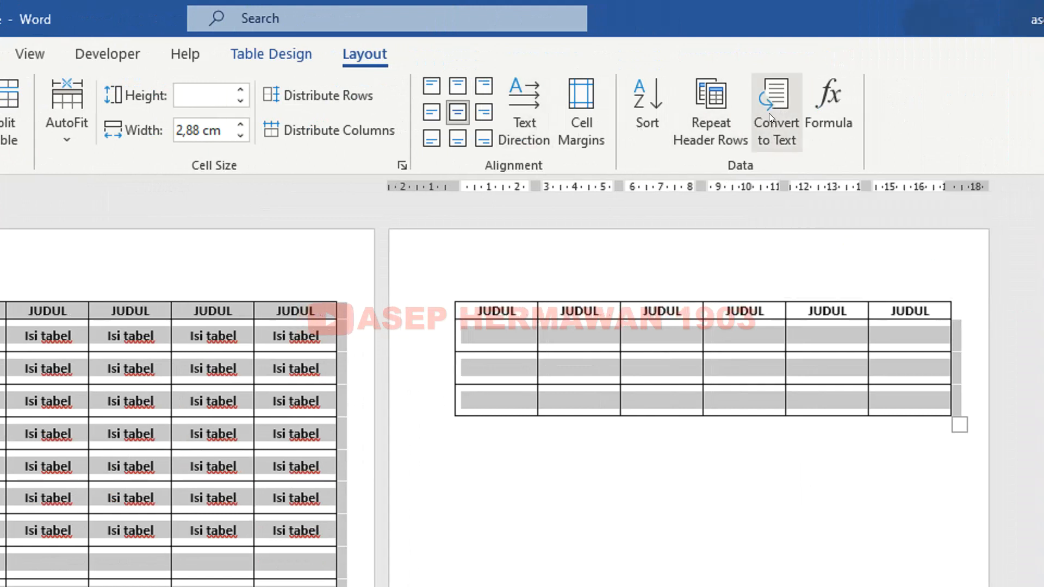
pyautogui.click(769, 113)
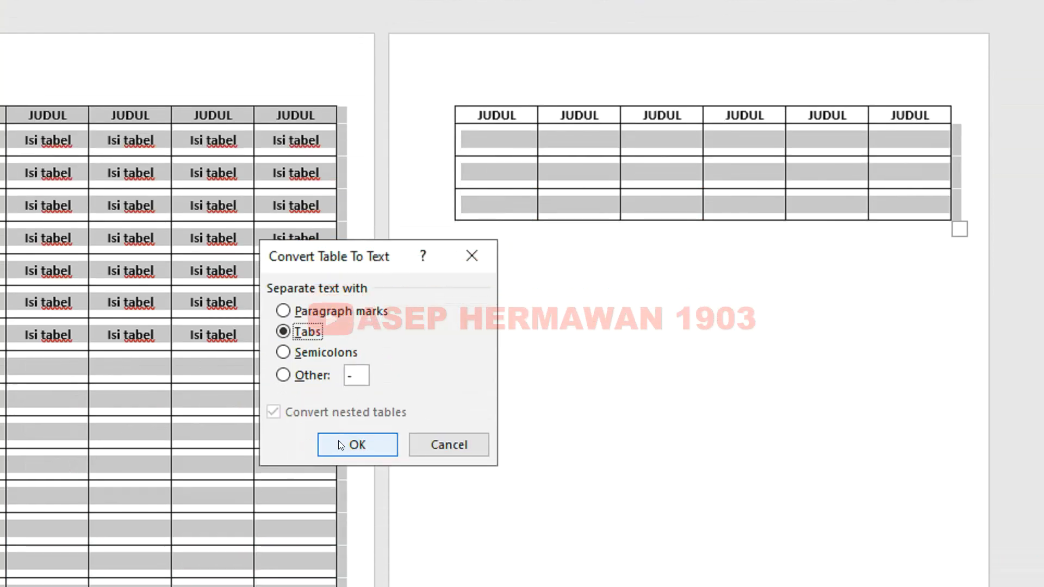
pyautogui.click(341, 444)
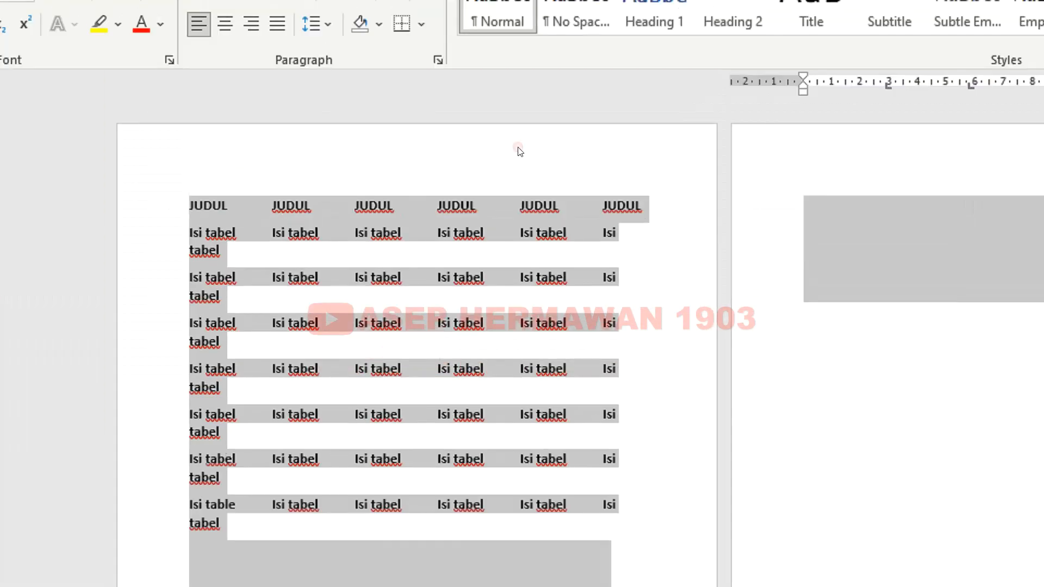
pyautogui.click(517, 60)
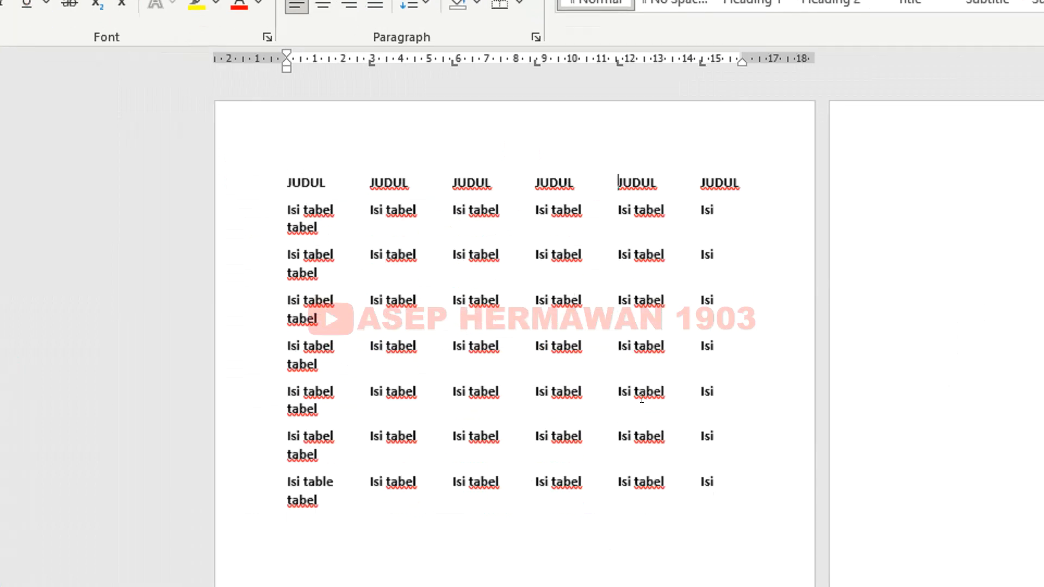
pyautogui.keyDown('ctrl'); pyautogui.scroll(6, 571, 290); pyautogui.keyUp('ctrl')
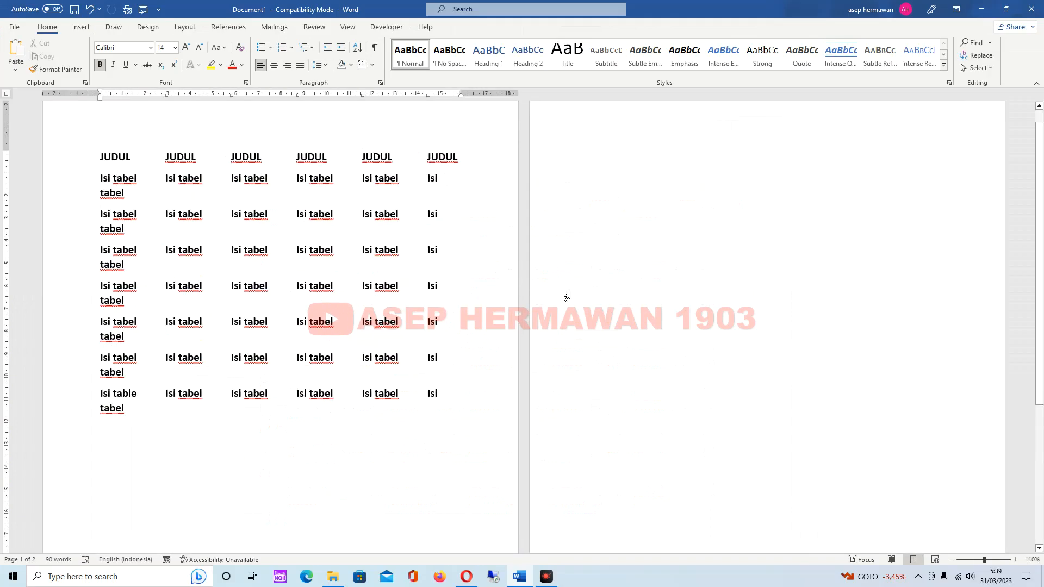
pyautogui.keyDown('ctrl'); pyautogui.scroll(1, 571, 291); pyautogui.keyUp('ctrl')
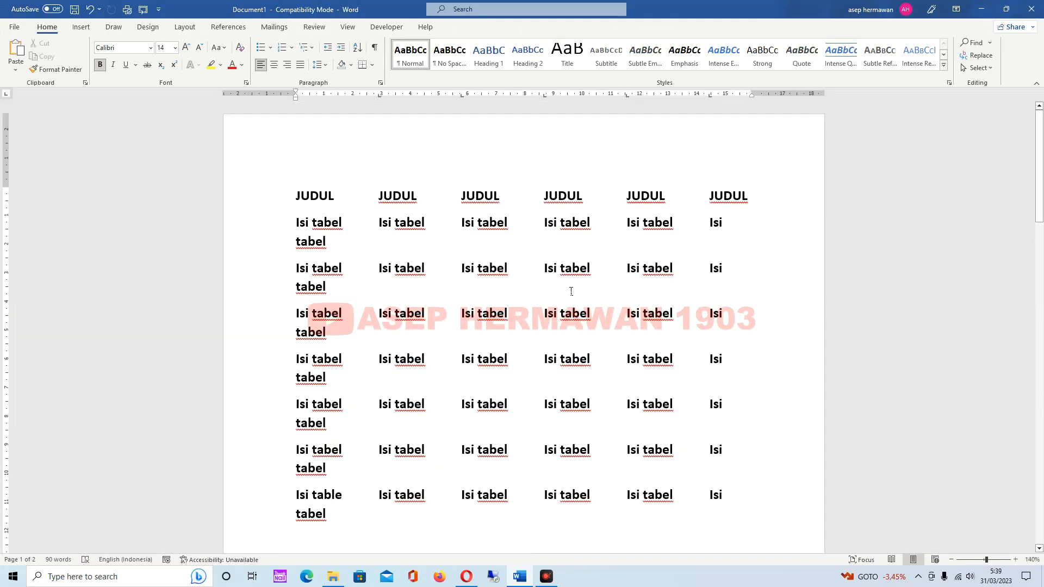